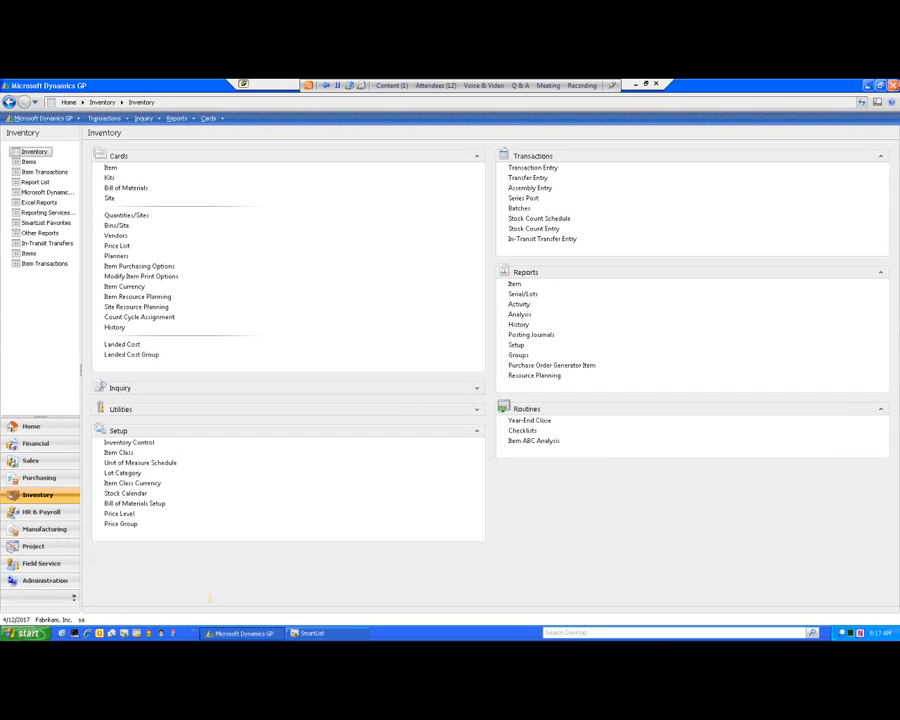
# Look up the existing ATTR PHONES stock count in Stock Count Schedule and delete it.
pyautogui.click(550, 222)
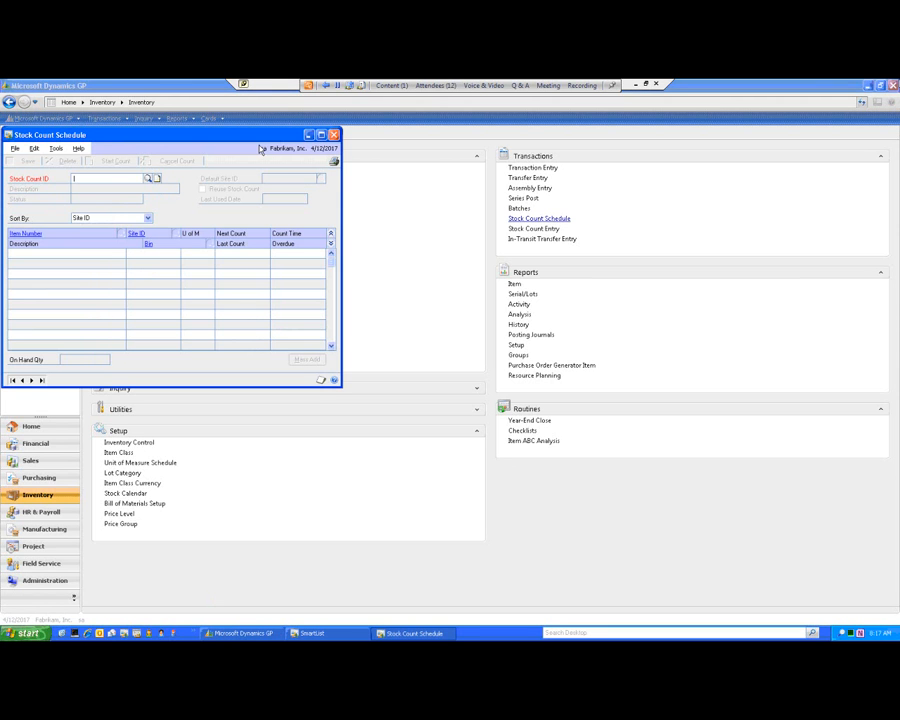
pyautogui.moveTo(260, 135); pyautogui.dragTo(498, 227)
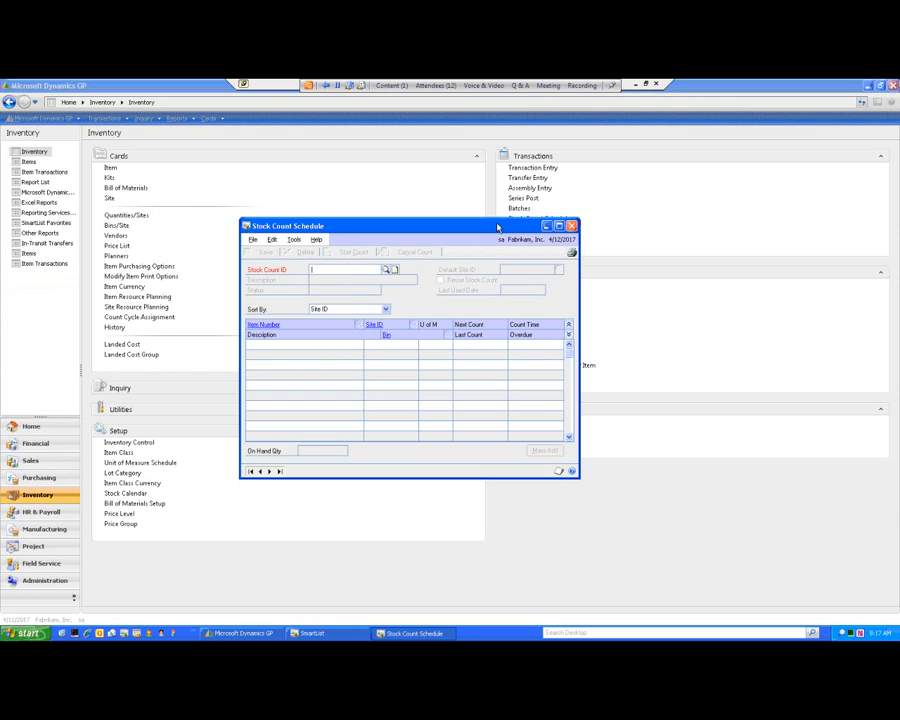
pyautogui.click(387, 270)
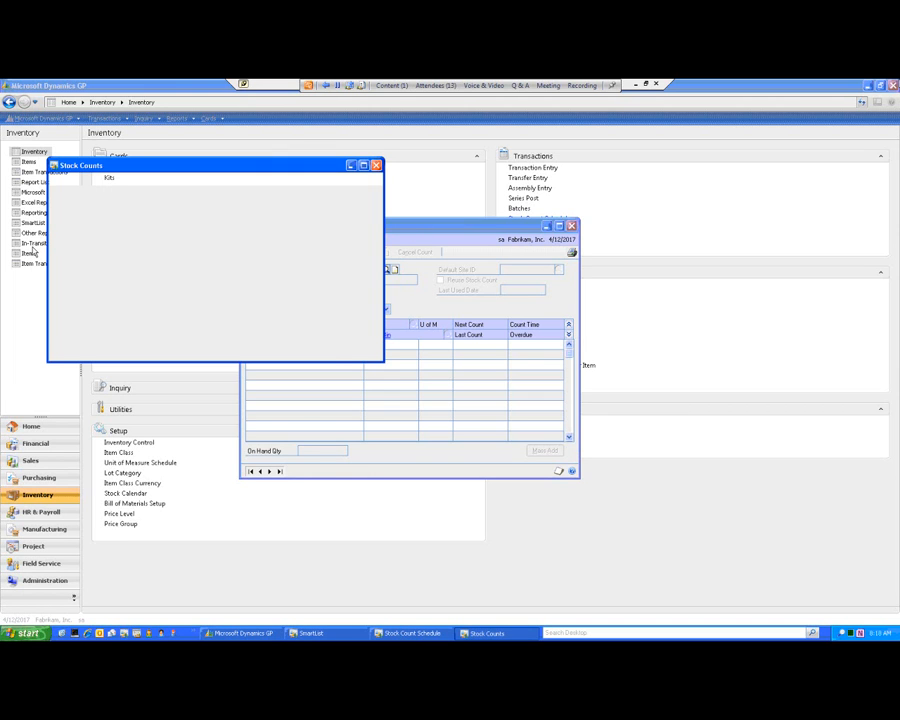
pyautogui.click(77, 243)
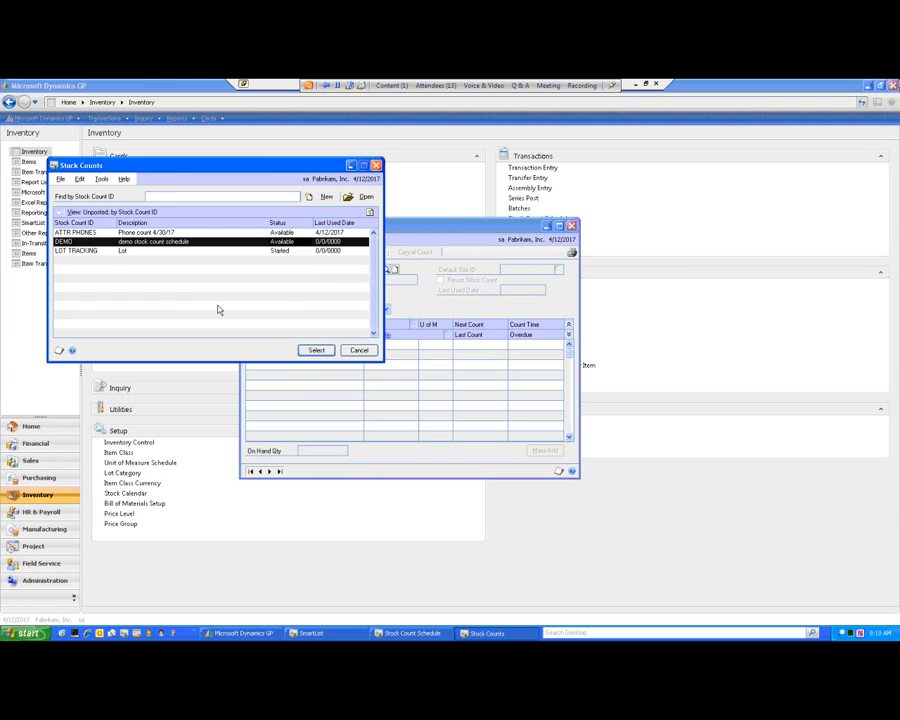
pyautogui.click(203, 232)
pyautogui.click(315, 351)
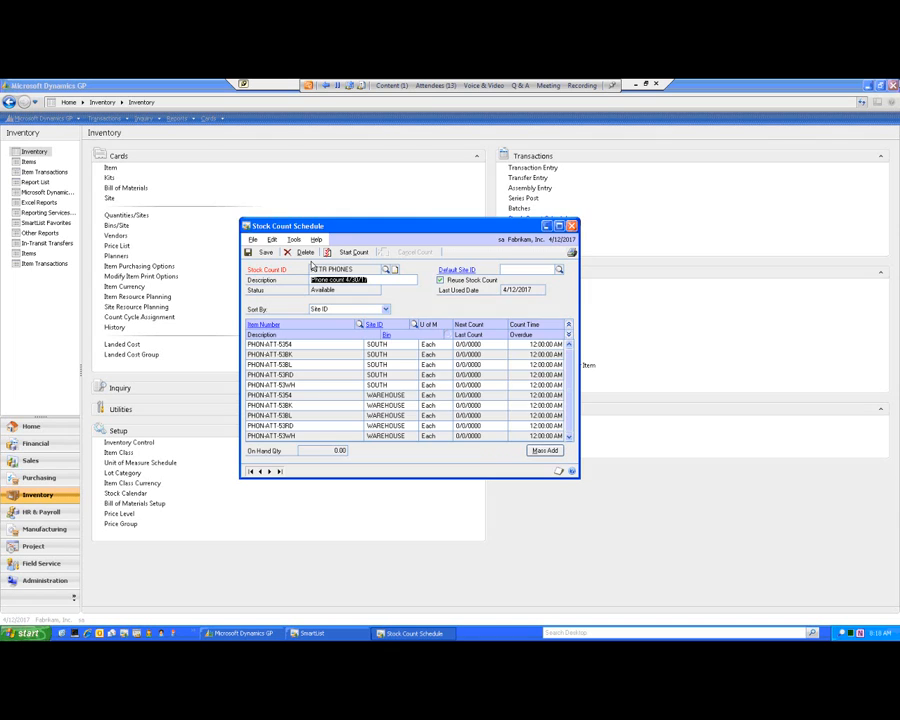
pyautogui.click(303, 252)
pyautogui.click(428, 390)
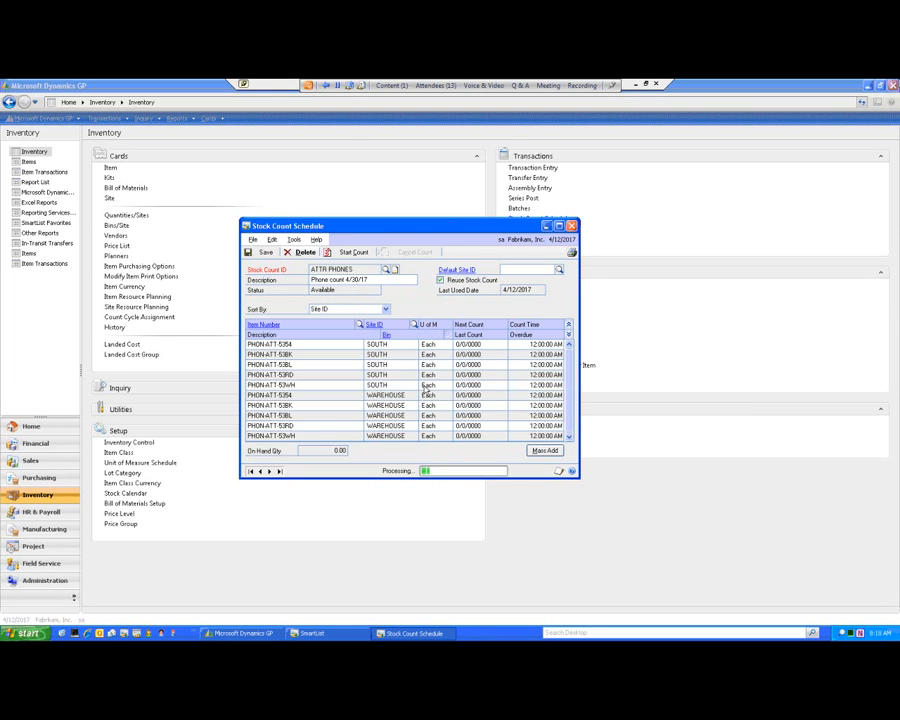
# Load the DEMO stock count and review the available sort options for its item list.
pyautogui.click(386, 270)
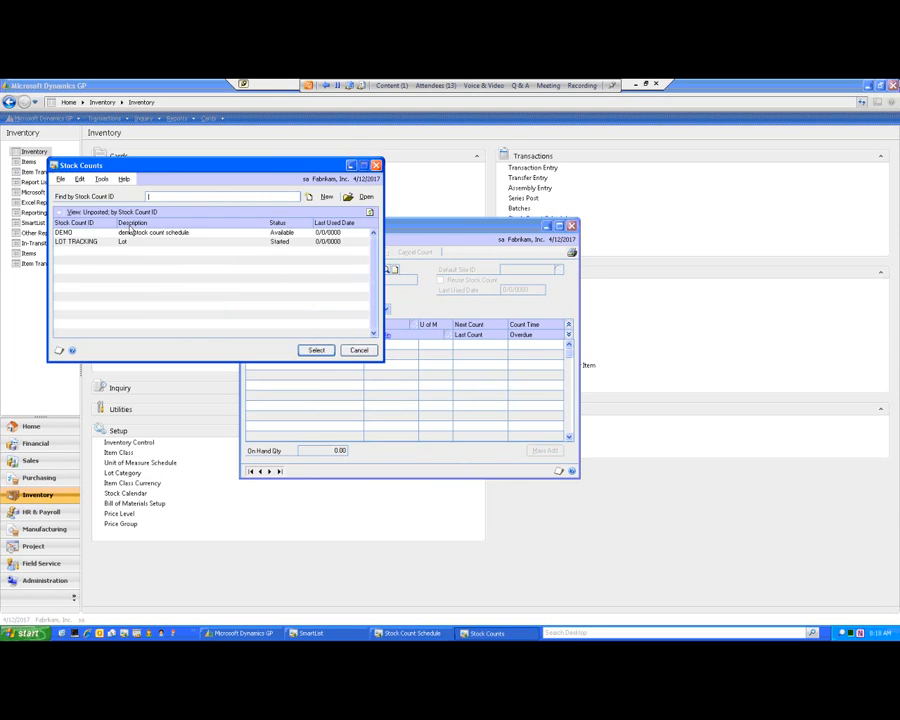
pyautogui.click(315, 349)
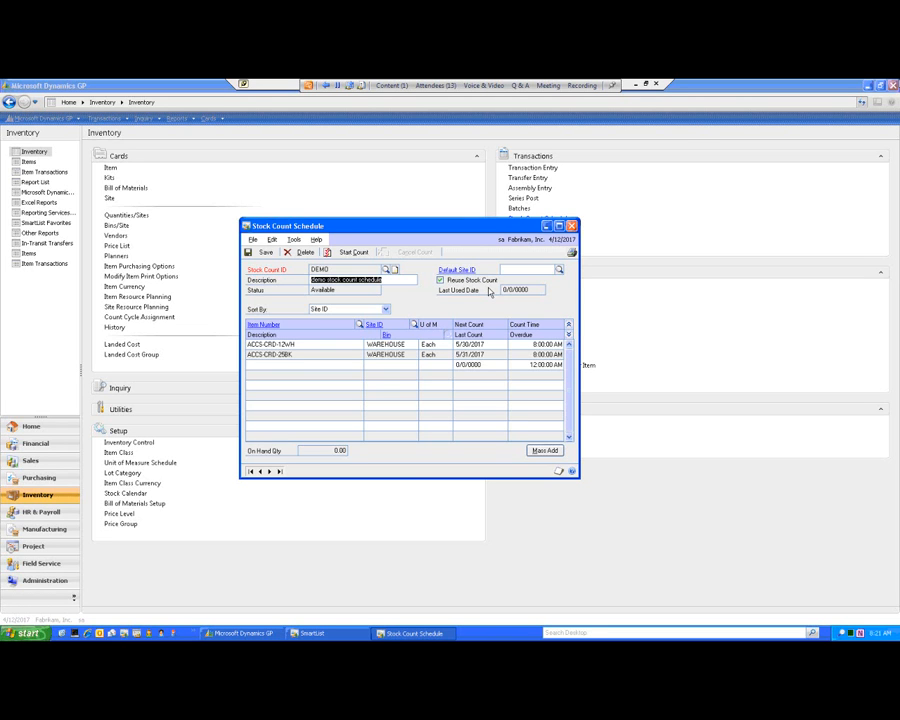
pyautogui.click(385, 310)
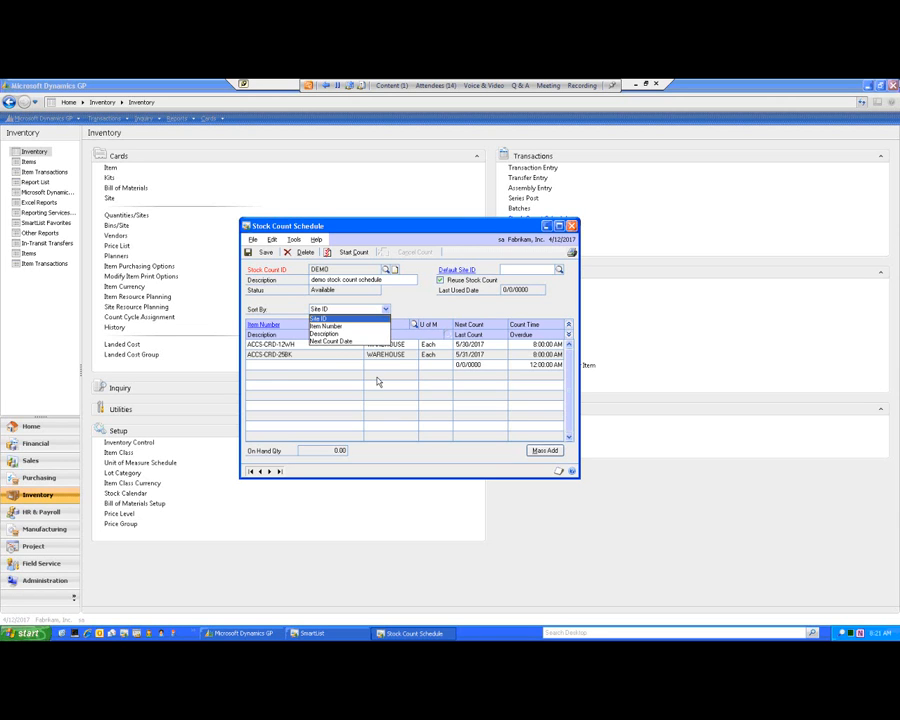
pyautogui.press('Down')
pyautogui.press('Down')
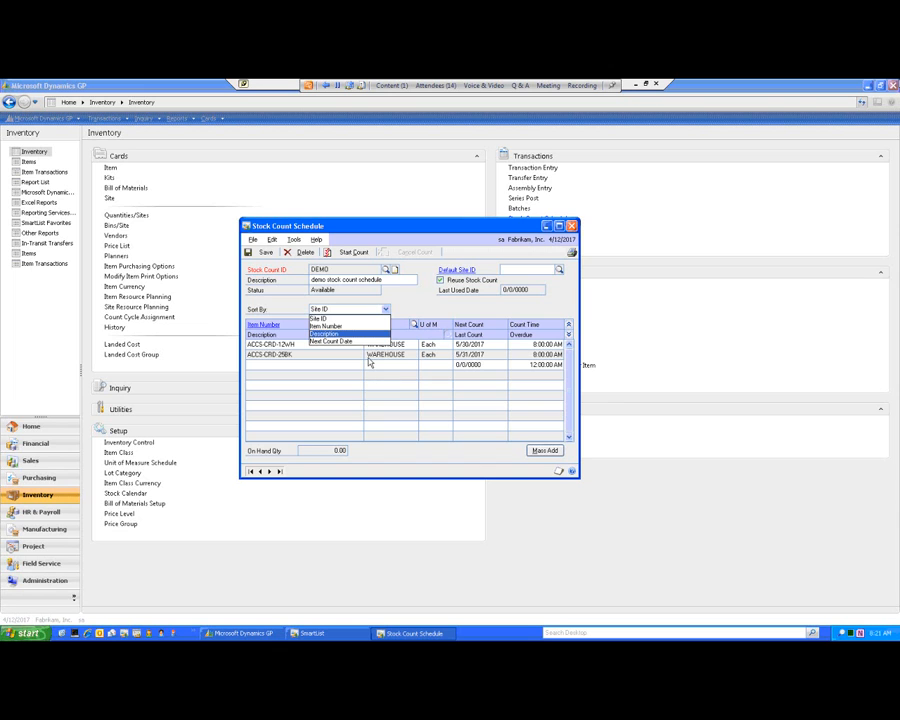
pyautogui.press('Escape')
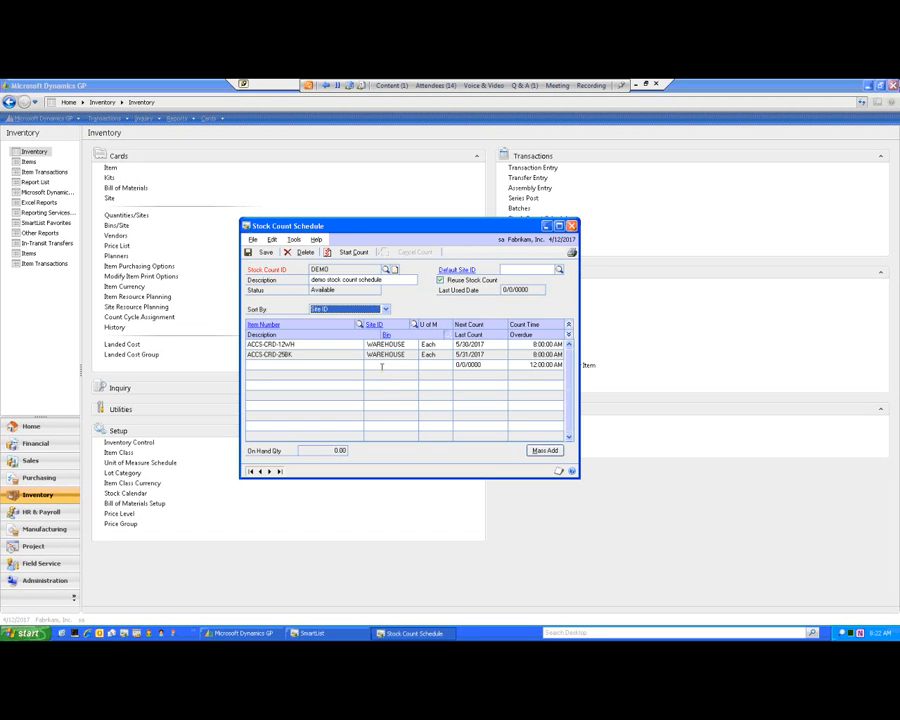
# Review the Mass Add range restrictions available for the DEMO stock count, and save the schedule.
pyautogui.click(546, 451)
pyautogui.moveTo(302, 146); pyautogui.dragTo(476, 178)
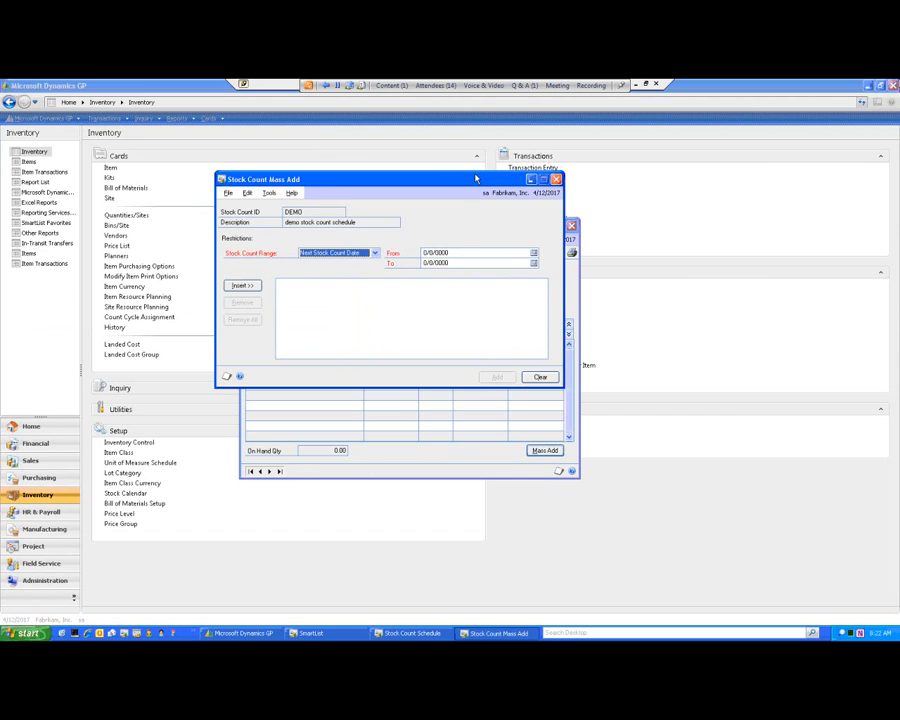
pyautogui.click(375, 254)
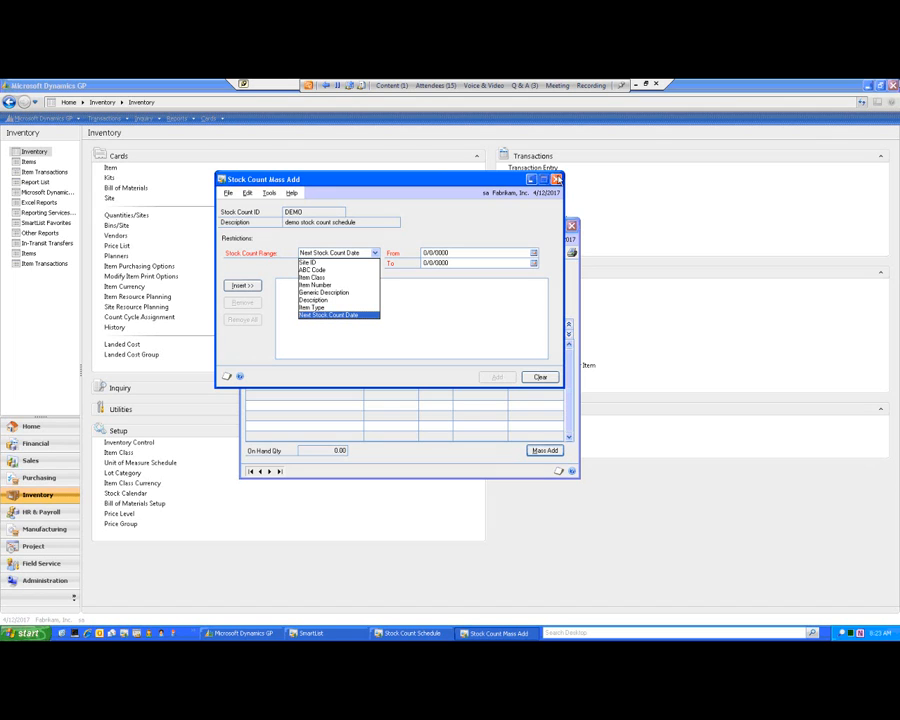
pyautogui.click(558, 180)
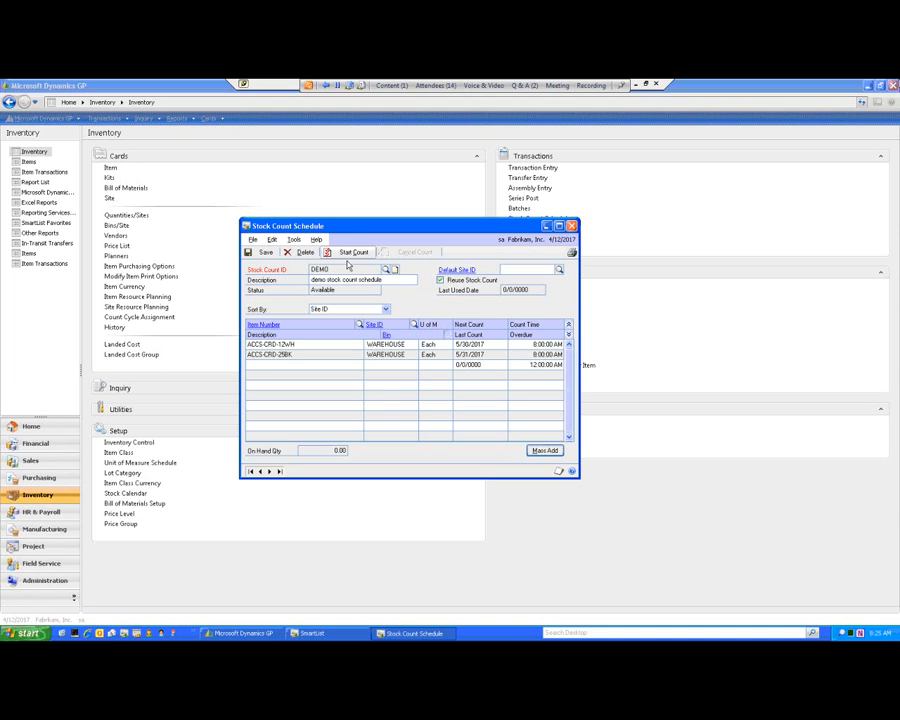
pyautogui.click(276, 257)
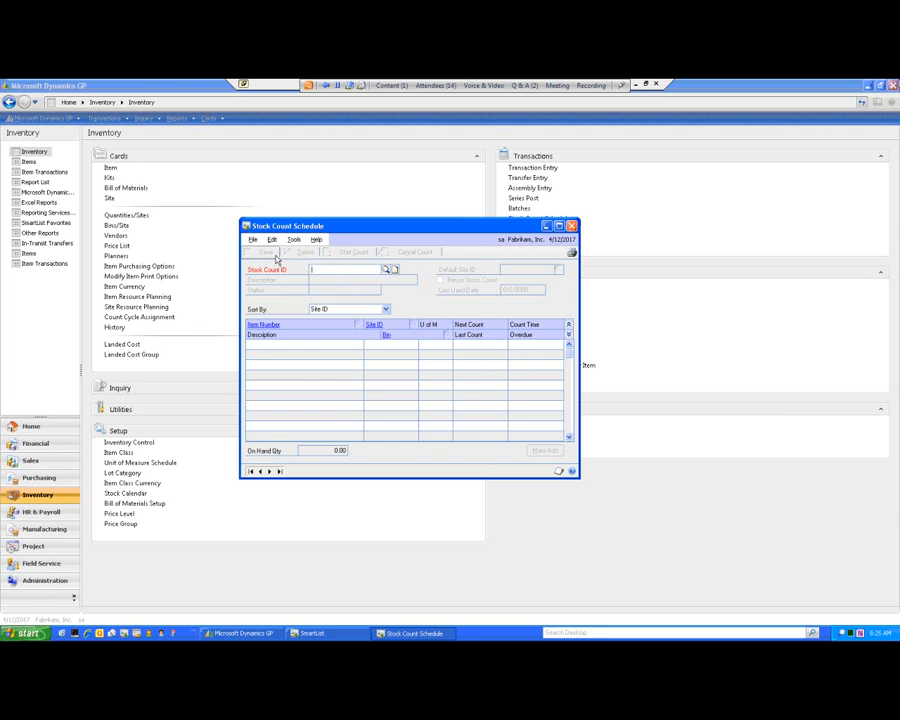
# Create a stock count with the ID ATTR PHONES and the description "phone count 4/30/17".
pyautogui.write('ATT')
pyautogui.click(345, 280)
pyautogui.click(345, 282)
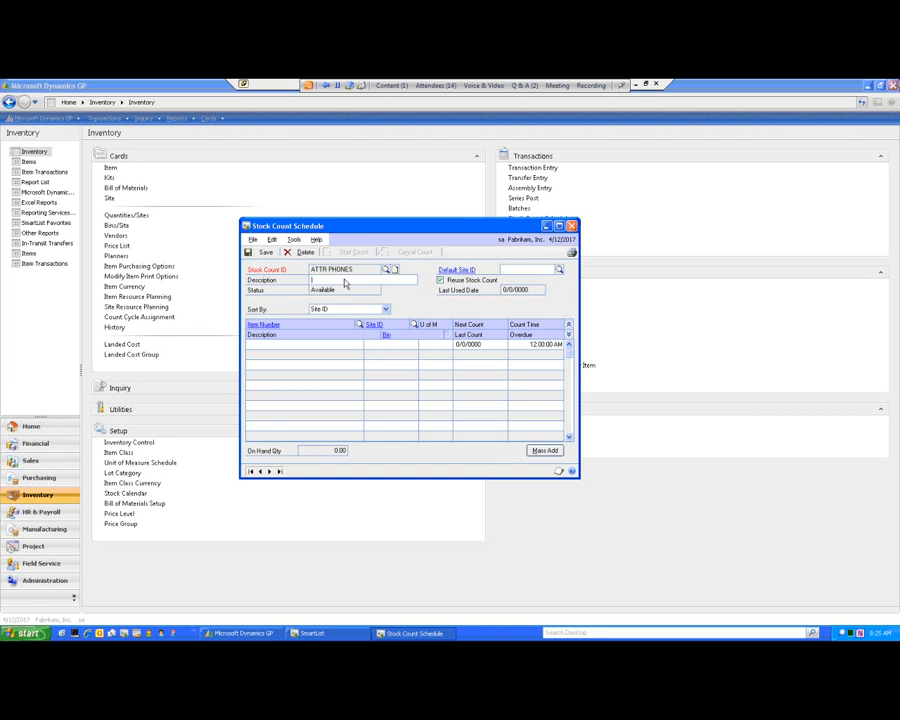
pyautogui.write('phone count 4/30/17')
# Insert a Mass Add restriction on Item Class from ATT CORD to ATT CORD for the ATTR PHONES count.
pyautogui.click(544, 450)
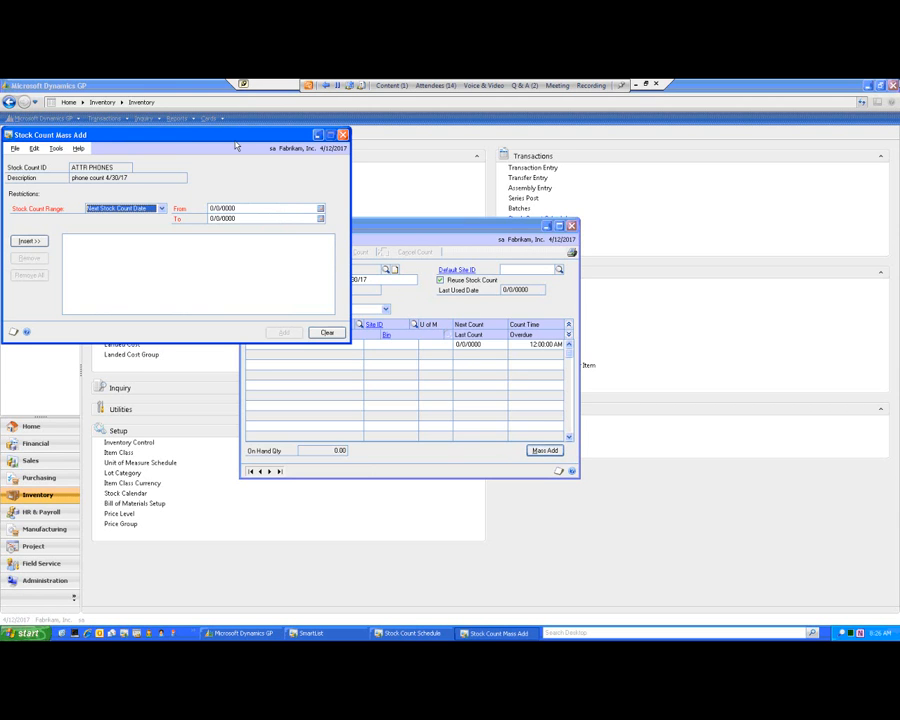
pyautogui.moveTo(240, 134); pyautogui.dragTo(465, 184)
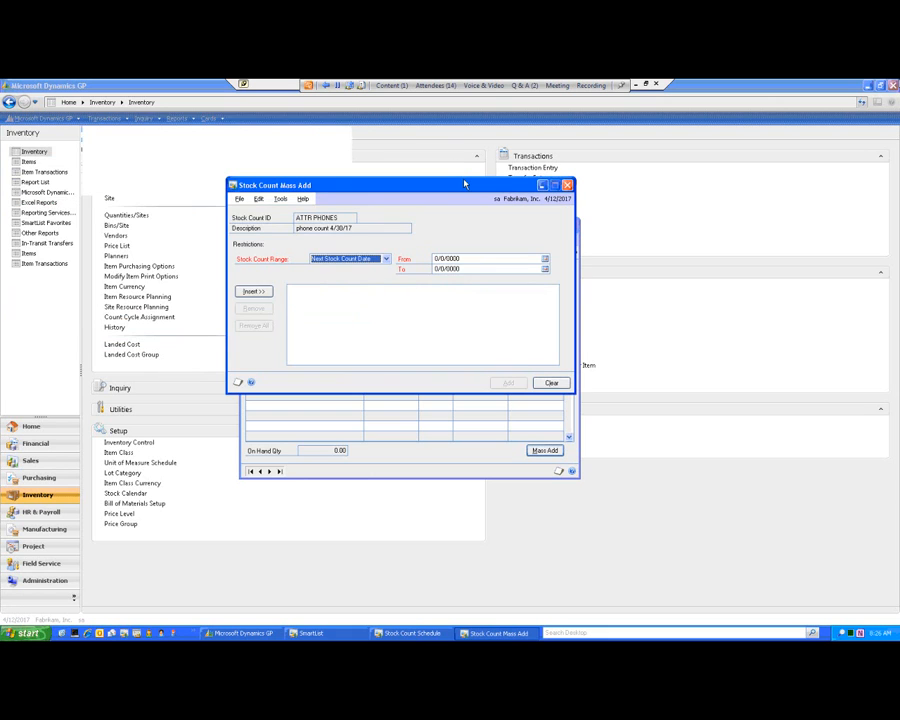
pyautogui.click(388, 260)
pyautogui.click(368, 286)
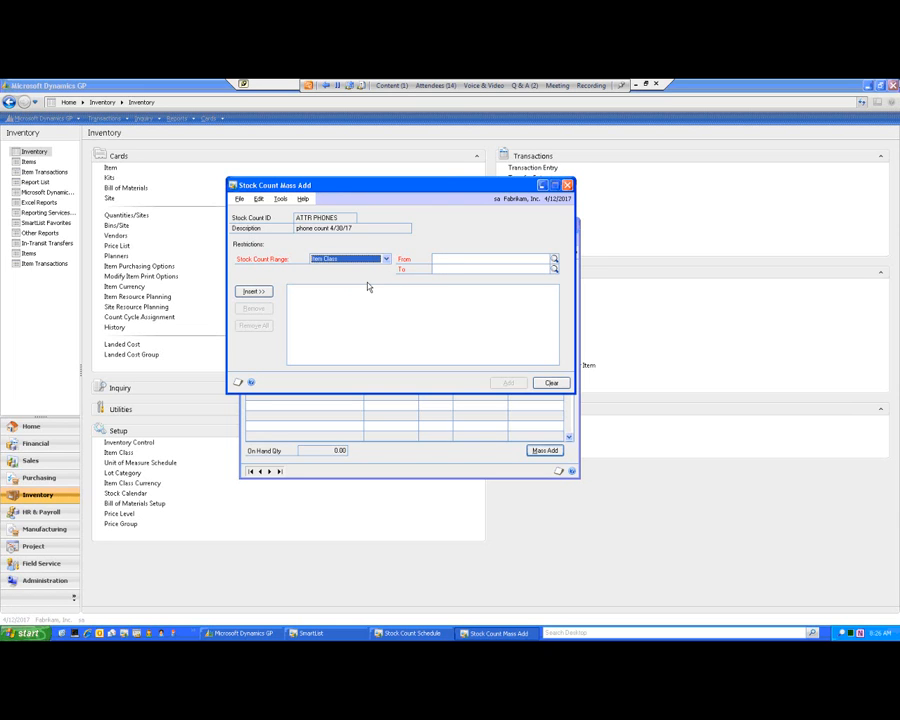
pyautogui.click(453, 263)
pyautogui.write('ATT CORD')
pyautogui.click(452, 270)
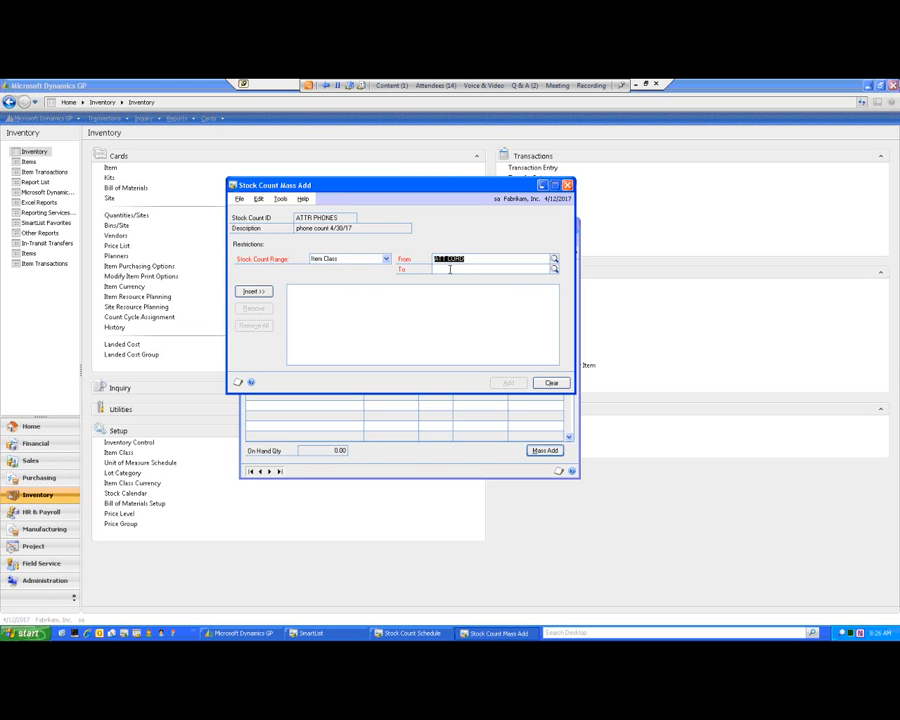
pyautogui.click(450, 269)
pyautogui.click(258, 293)
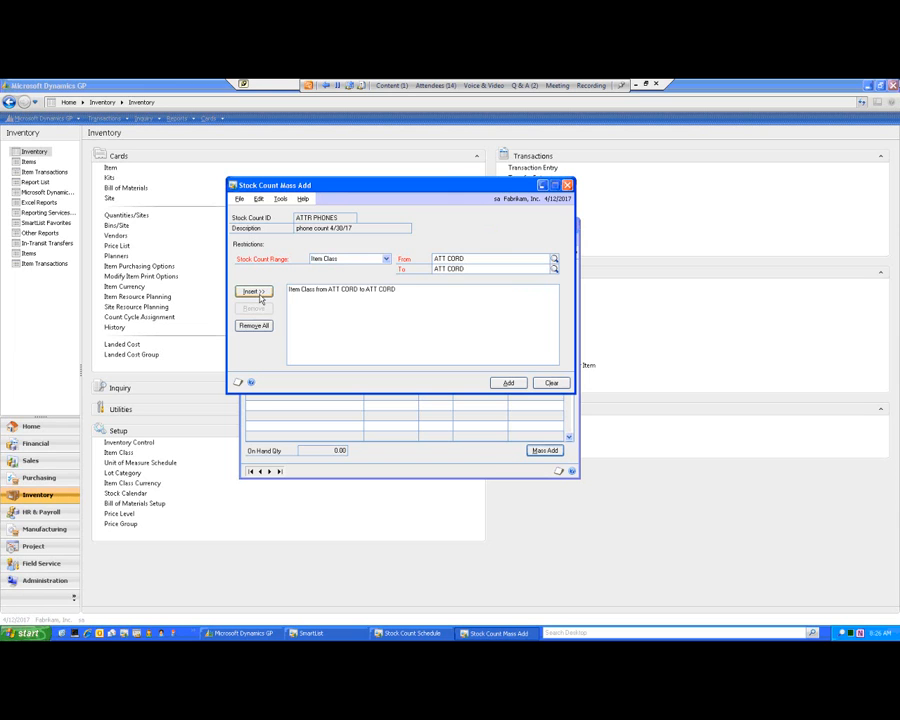
# Insert a Site ID restriction from SOUTH to WAREHOUSE and add the matching items to the stock count.
pyautogui.click(386, 259)
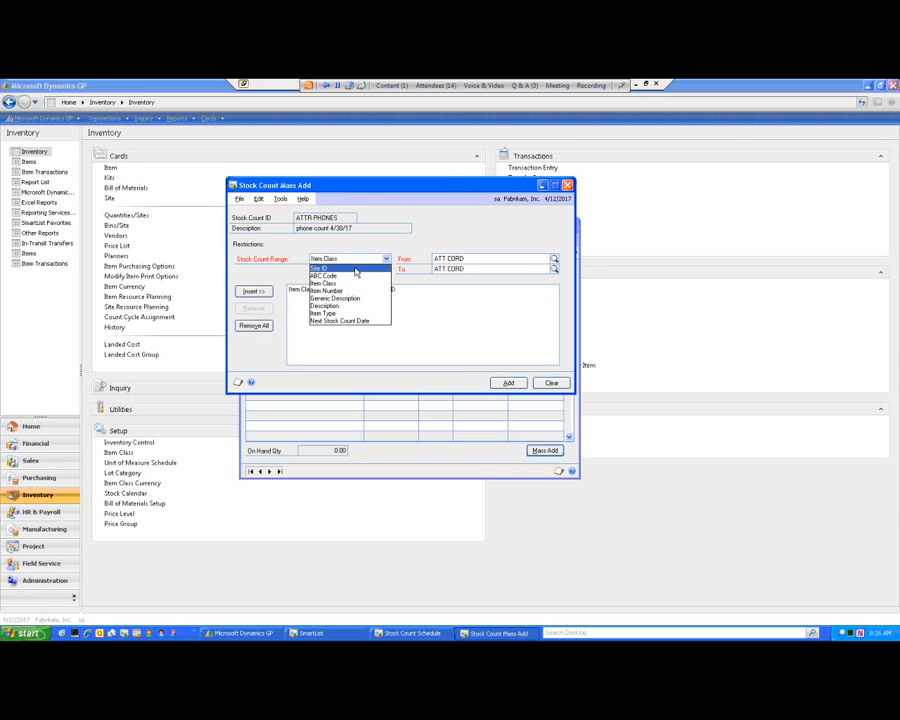
pyautogui.click(357, 268)
pyautogui.click(466, 260)
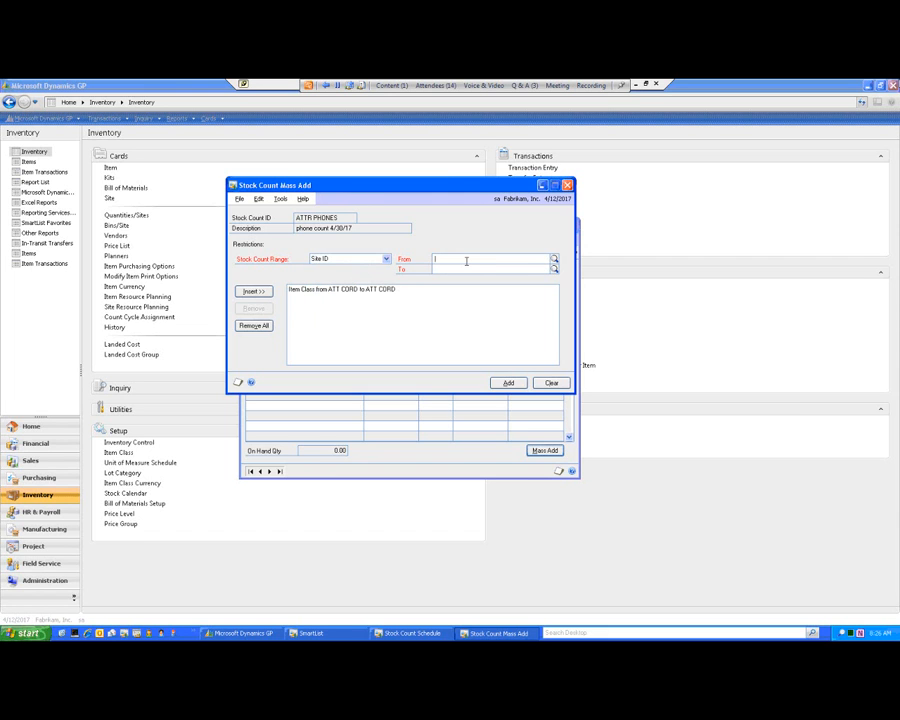
pyautogui.write('S')
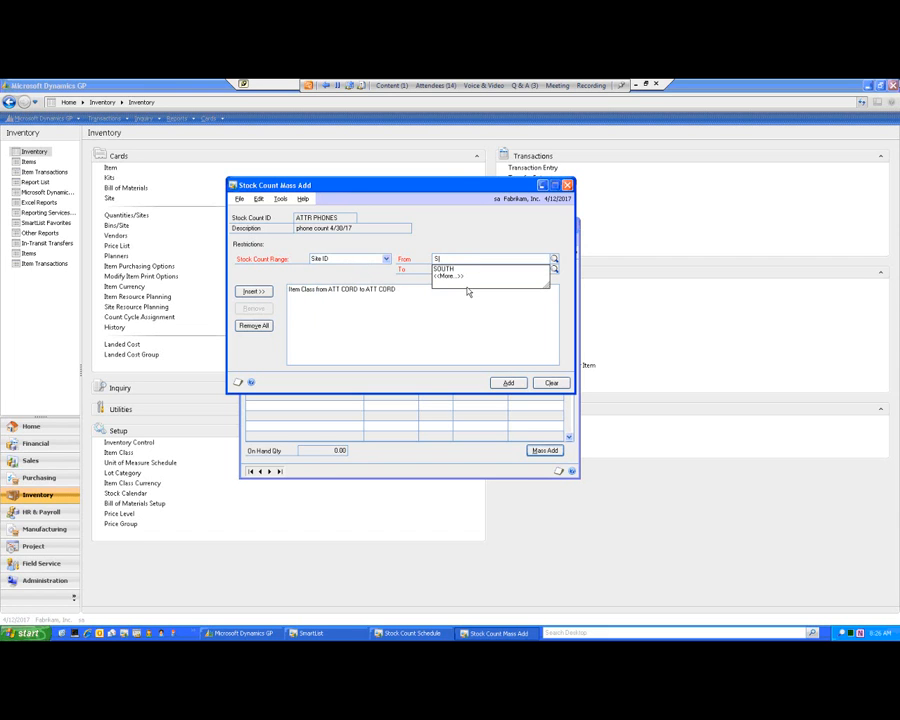
pyautogui.click(458, 268)
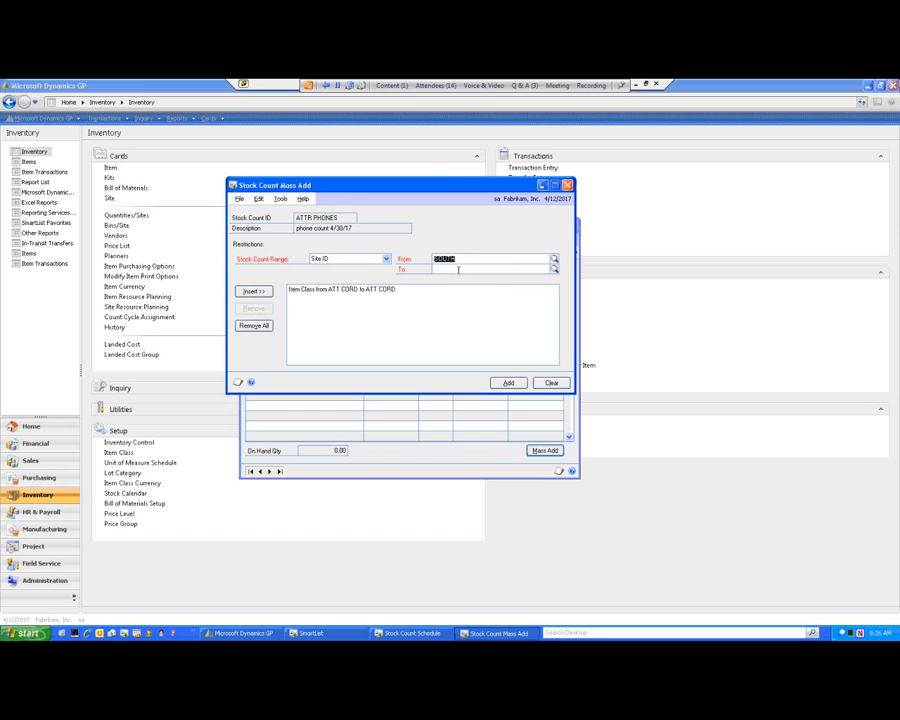
pyautogui.press('Tab')
pyautogui.write('W')
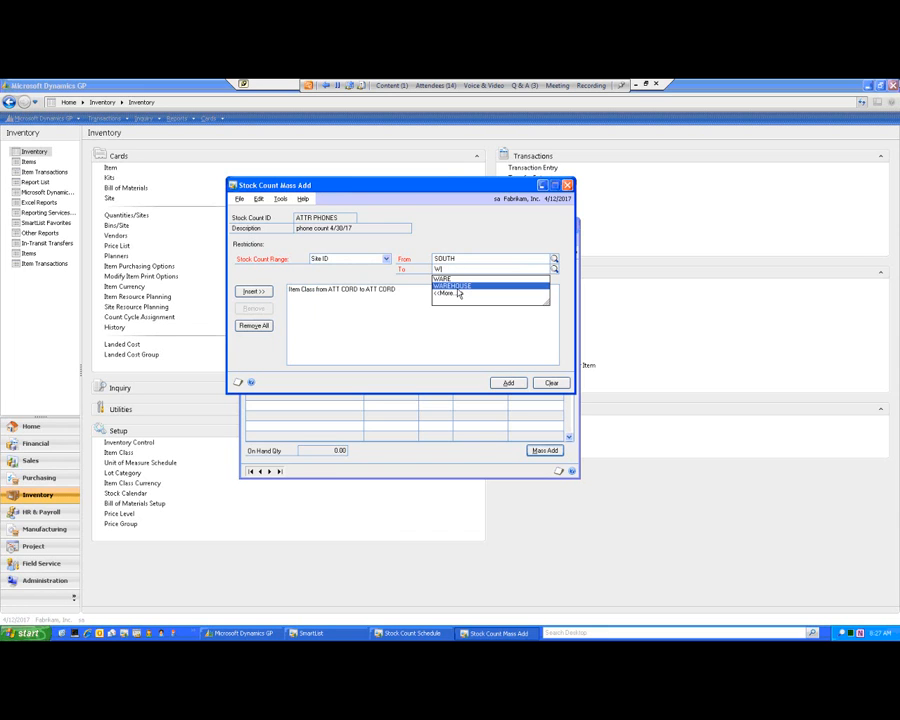
pyautogui.click(458, 290)
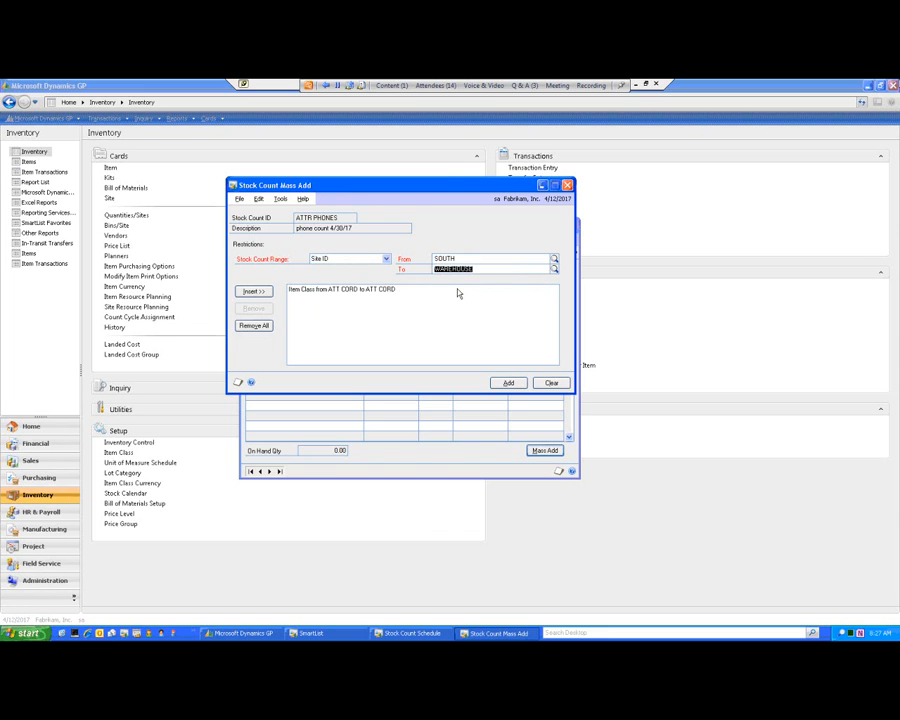
pyautogui.click(262, 296)
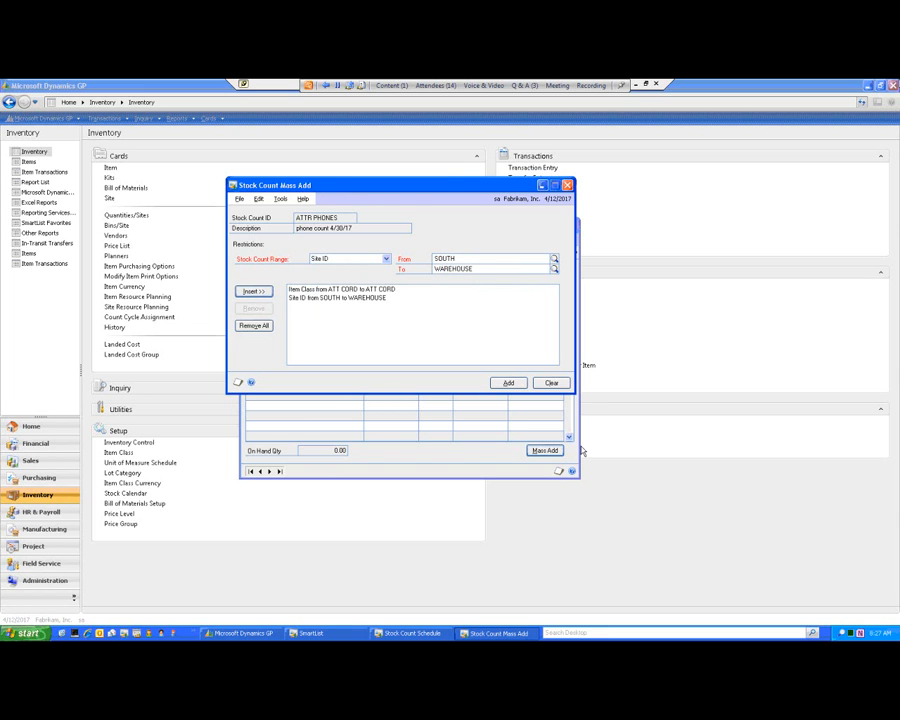
pyautogui.click(508, 384)
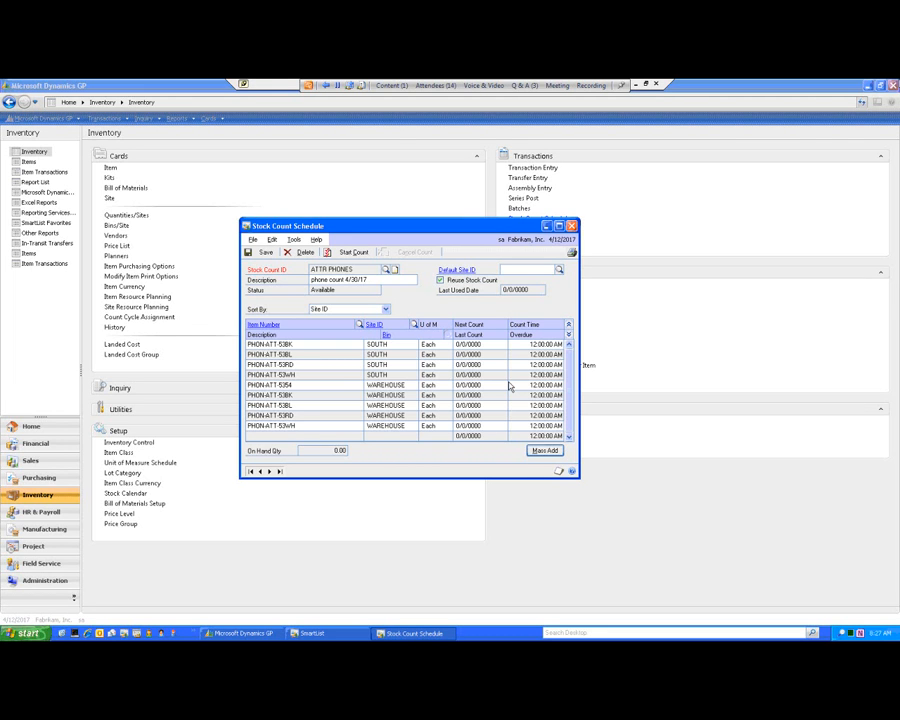
# Start the ATTR PHONES count, saving its changes, and send the Stock Count Exception List to the screen.
pyautogui.click(354, 253)
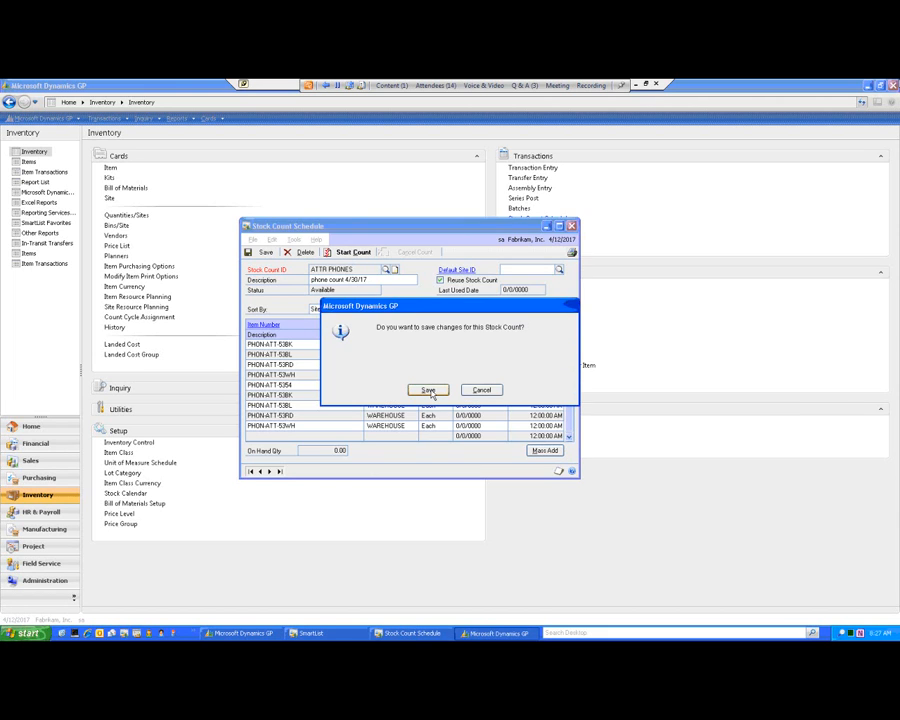
pyautogui.click(429, 390)
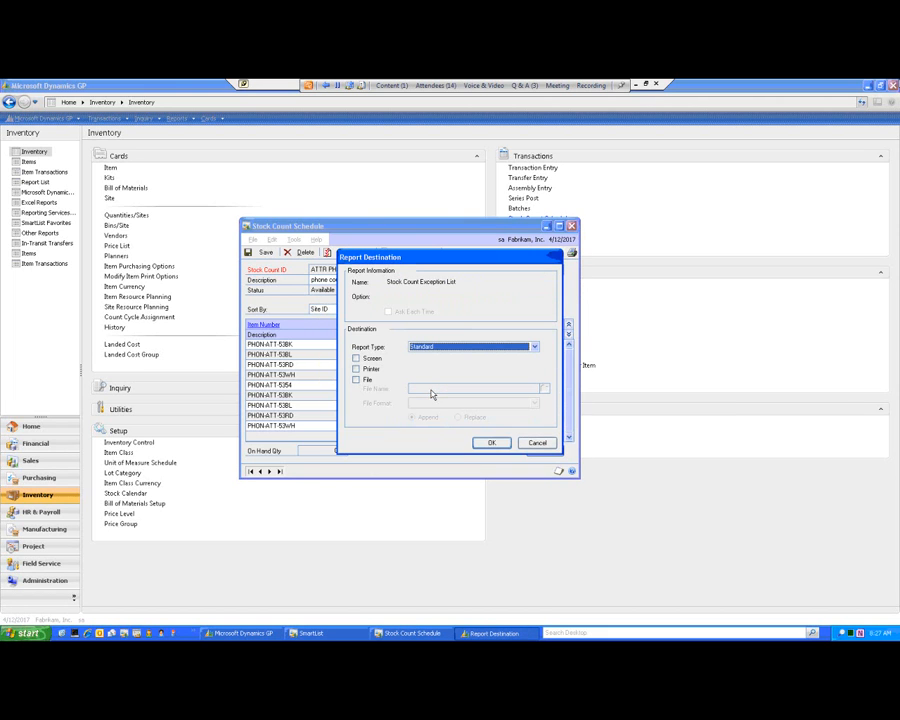
pyautogui.click(366, 358)
pyautogui.click(492, 444)
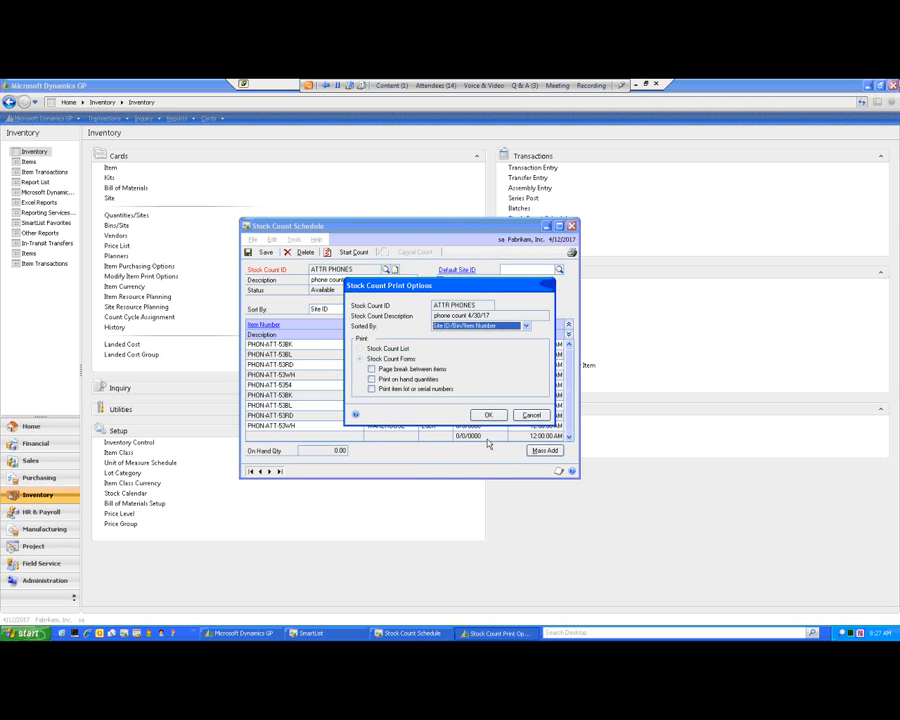
# Accept the stock count print options, output the Stock Count Forms to the screen, and view the exception report.
pyautogui.click(487, 416)
pyautogui.click(487, 416)
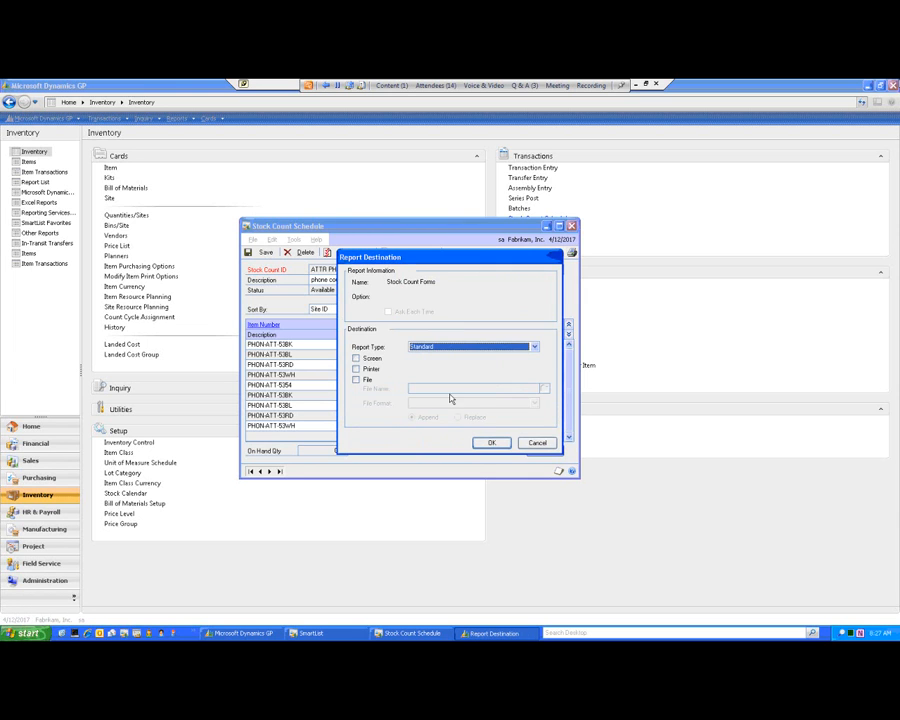
pyautogui.click(378, 360)
pyautogui.click(494, 443)
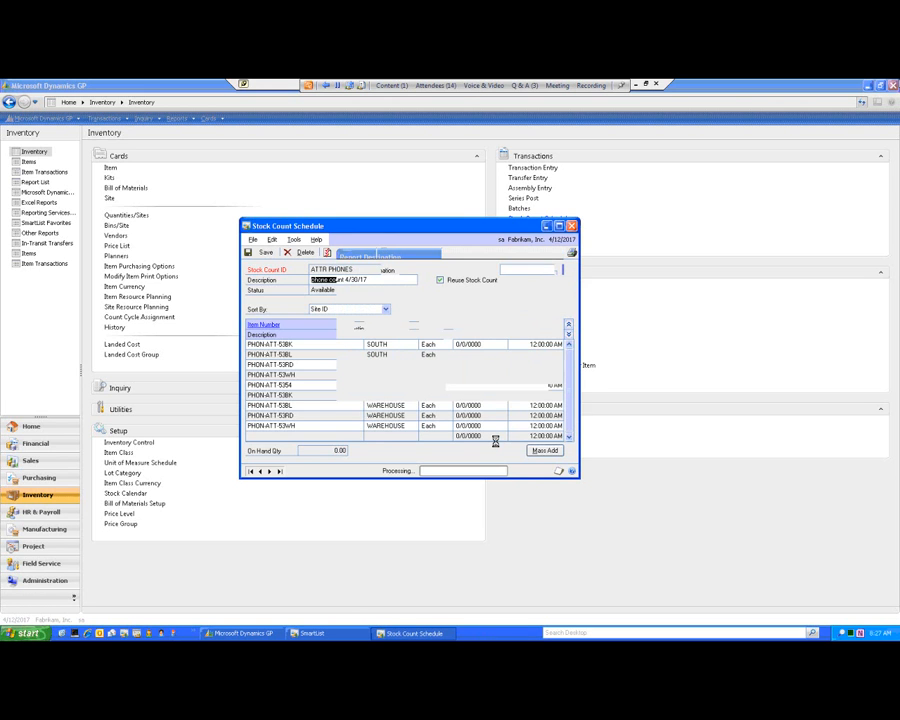
pyautogui.moveTo(289, 137); pyautogui.dragTo(482, 158)
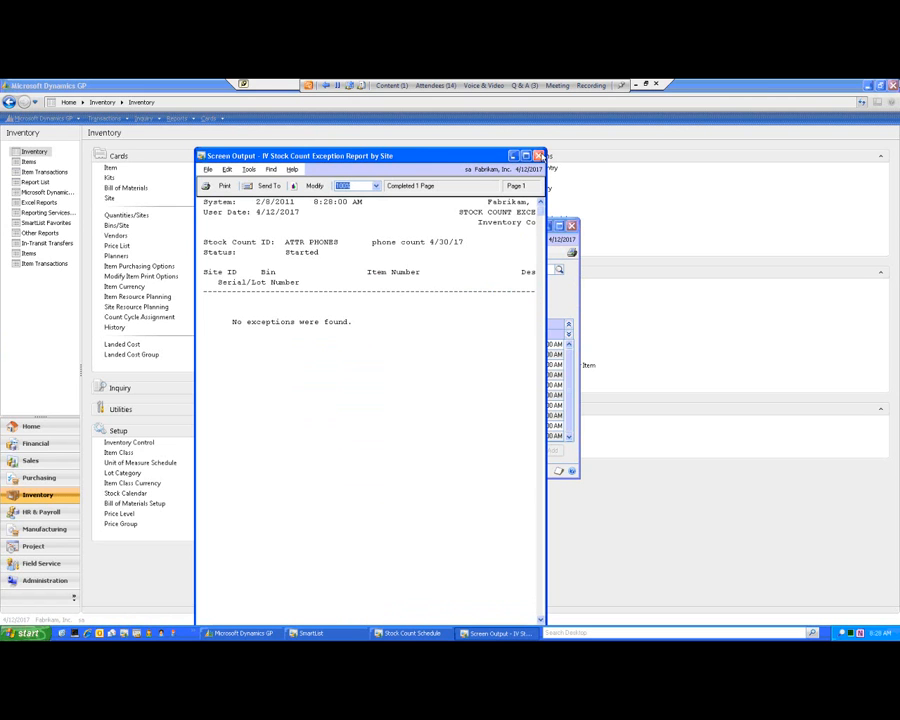
# Close the exception report, widen the Stock Count Forms by Site ID report to examine its count columns, and close it.
pyautogui.click(539, 156)
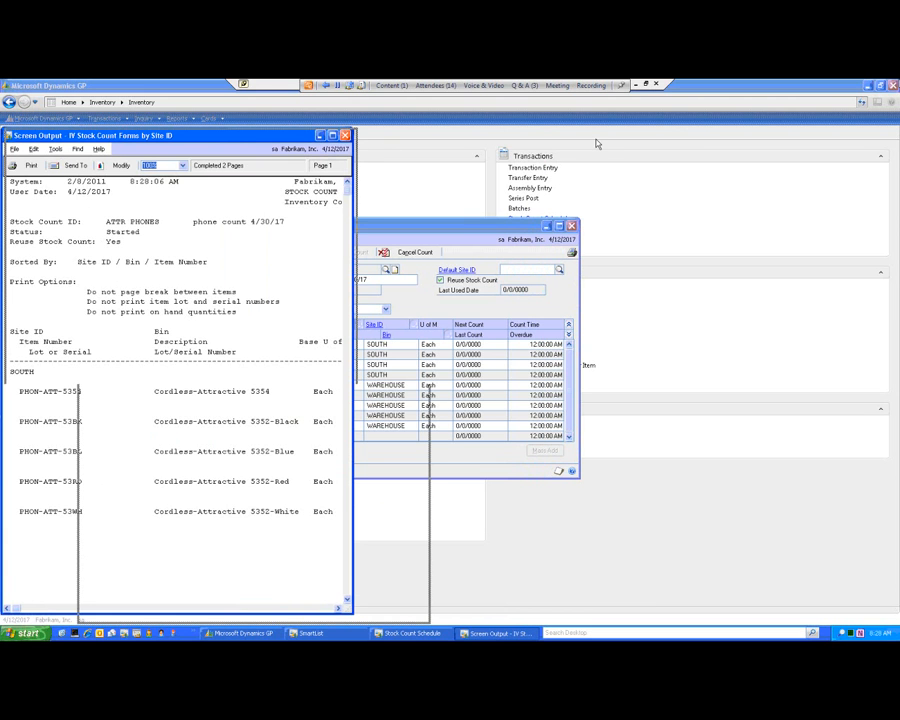
pyautogui.moveTo(597, 144); pyautogui.dragTo(600, 146)
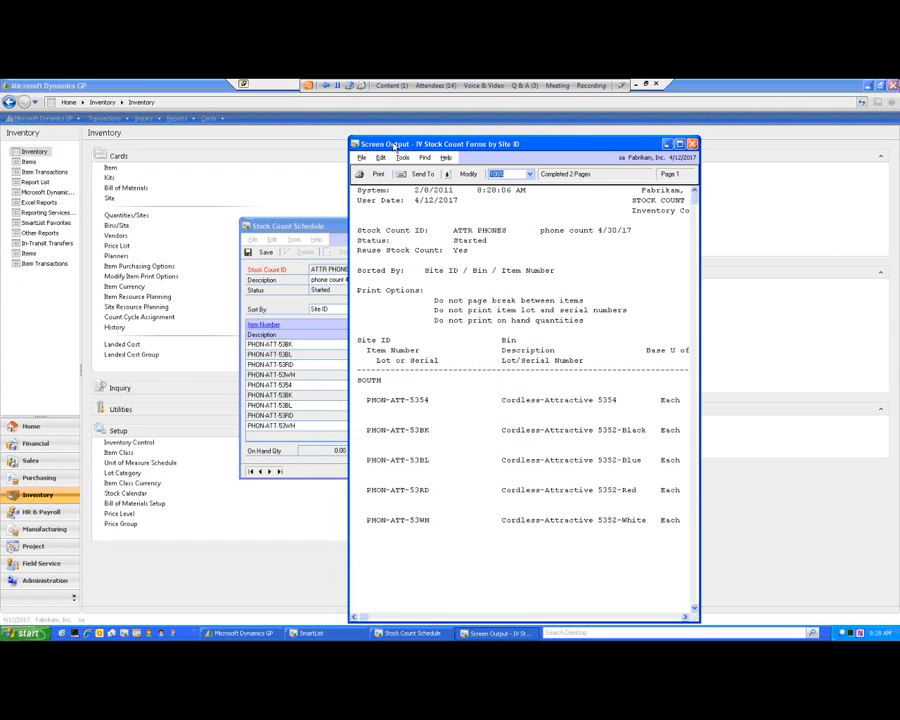
pyautogui.moveTo(613, 283); pyautogui.dragTo(725, 293)
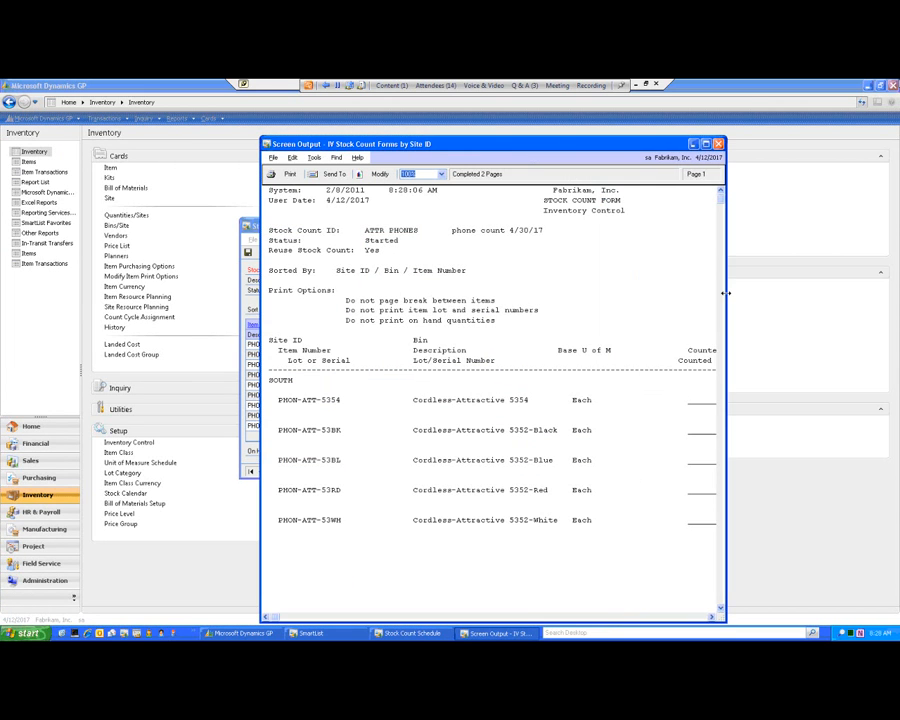
pyautogui.moveTo(781, 293); pyautogui.dragTo(837, 292)
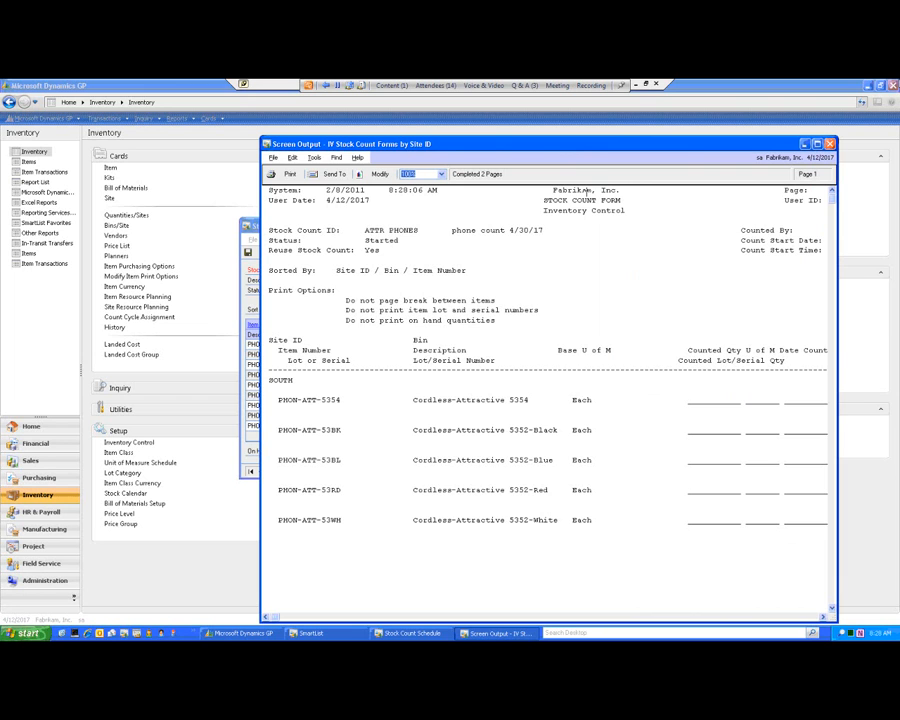
pyautogui.moveTo(496, 146); pyautogui.dragTo(490, 144)
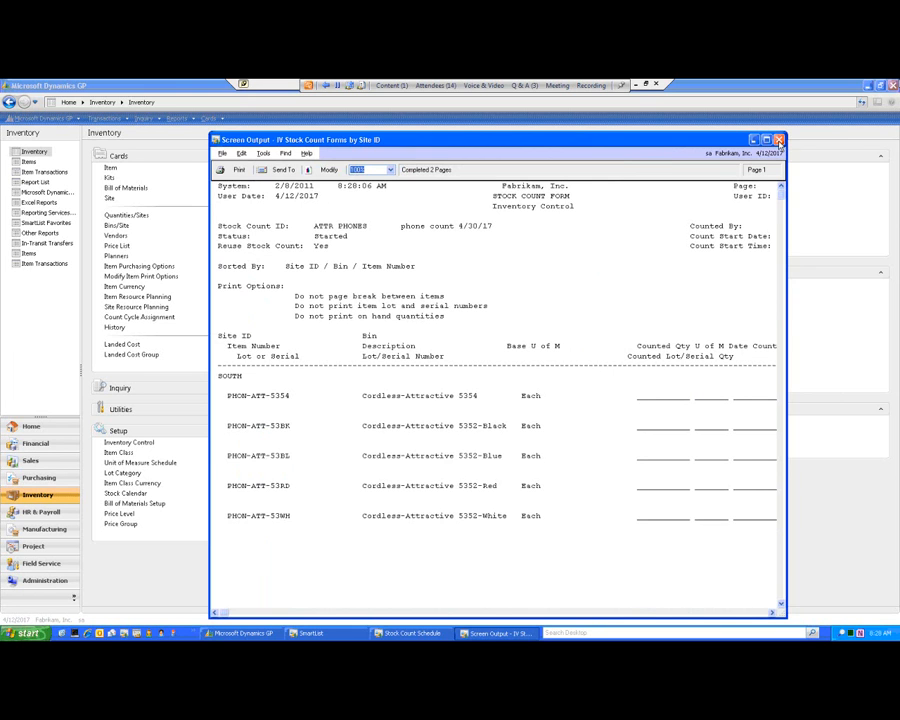
pyautogui.click(779, 141)
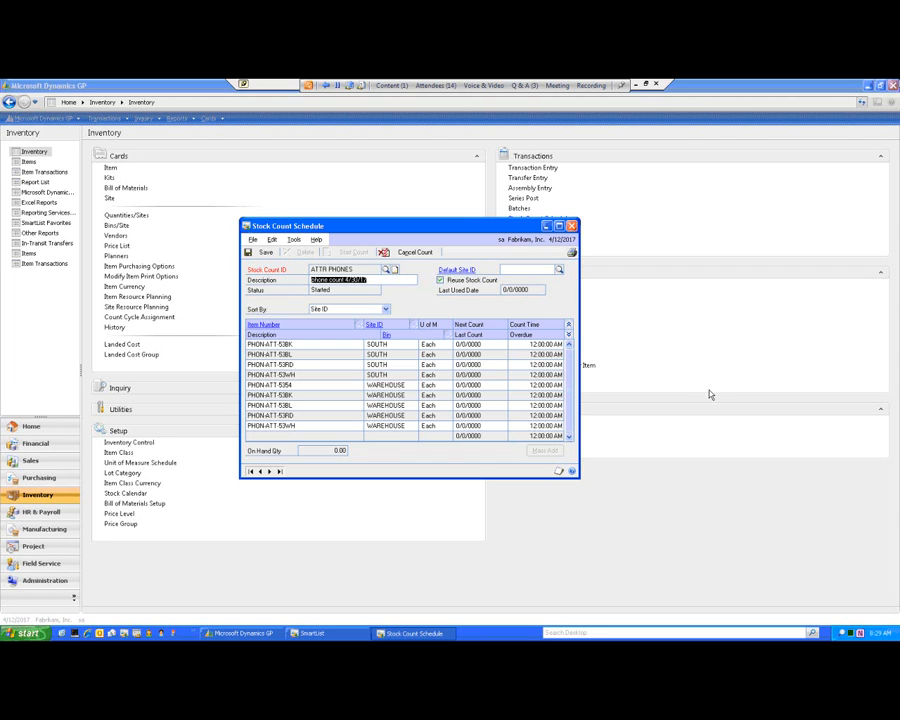
# Switch to PowerPoint, start the slide show from the current Stock Count Schedule slide, and advance to the Stock Count Schedule - Hints slide.
pyautogui.click(645, 88)
pyautogui.click(133, 634)
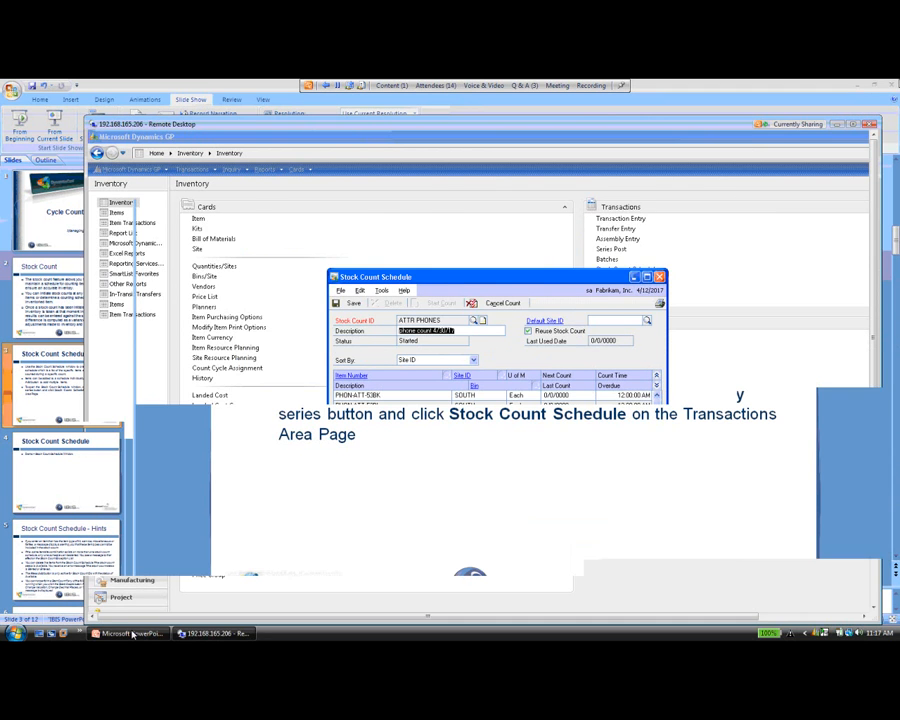
pyautogui.click(48, 135)
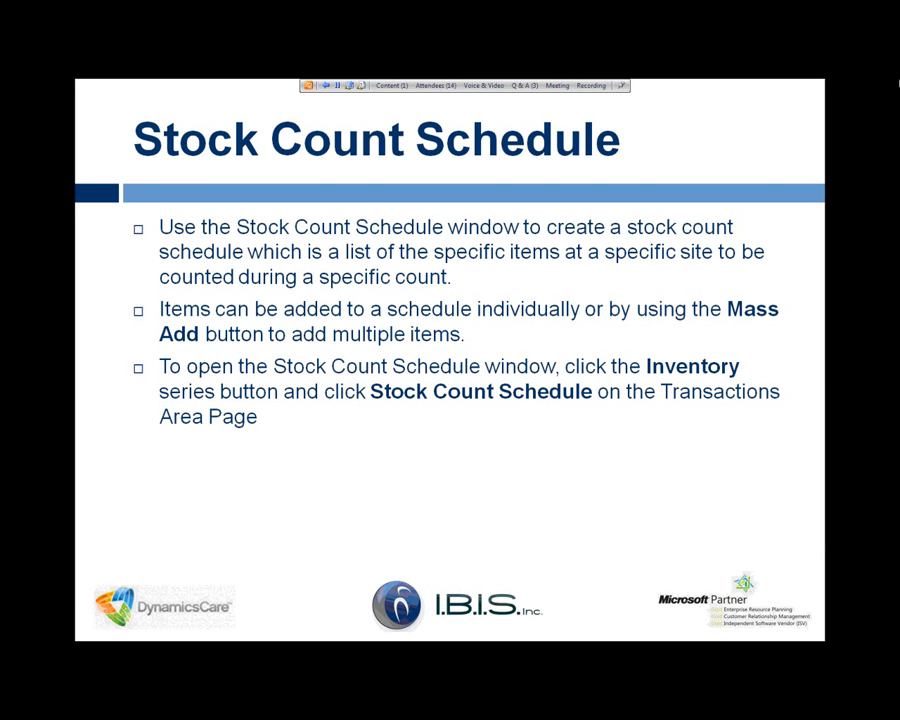
pyautogui.press('Right')
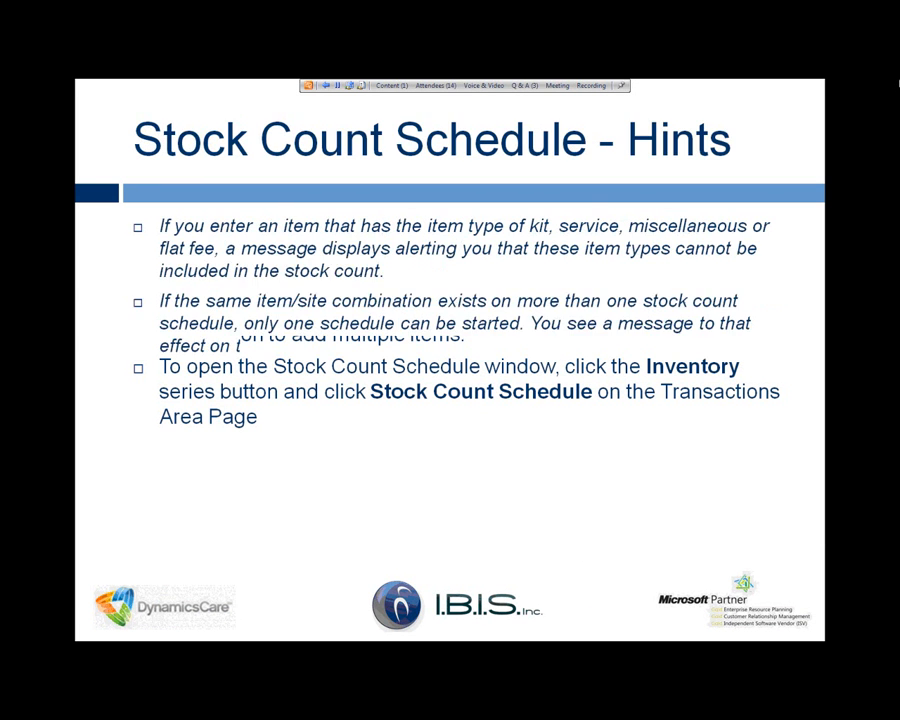
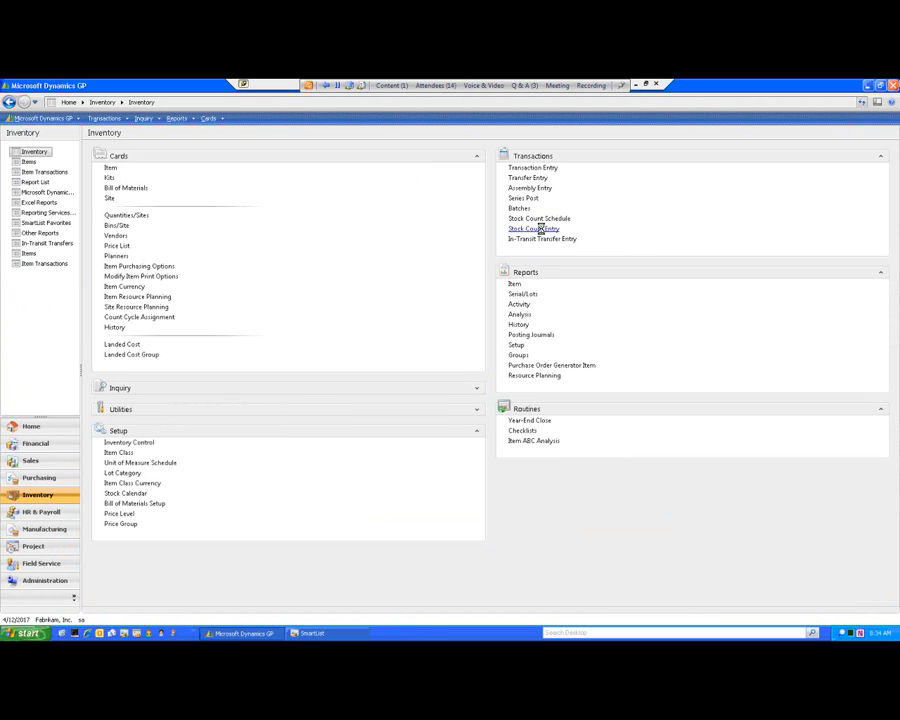
# Open Stock Count Entry and load the started ATTR PHONES stock count.
pyautogui.click(540, 229)
pyautogui.moveTo(464, 176); pyautogui.dragTo(487, 181)
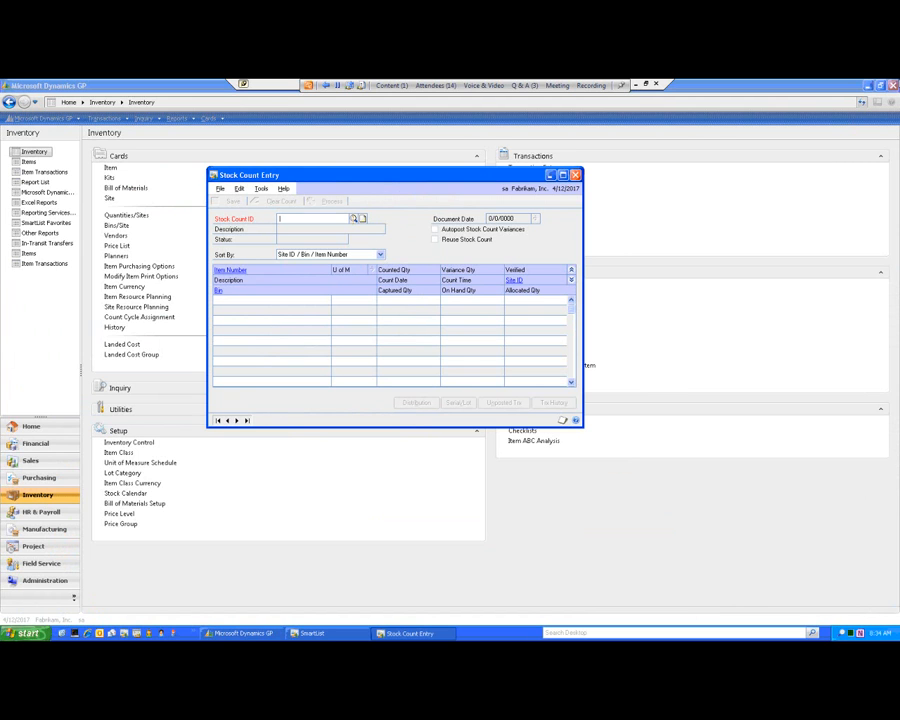
pyautogui.click(353, 220)
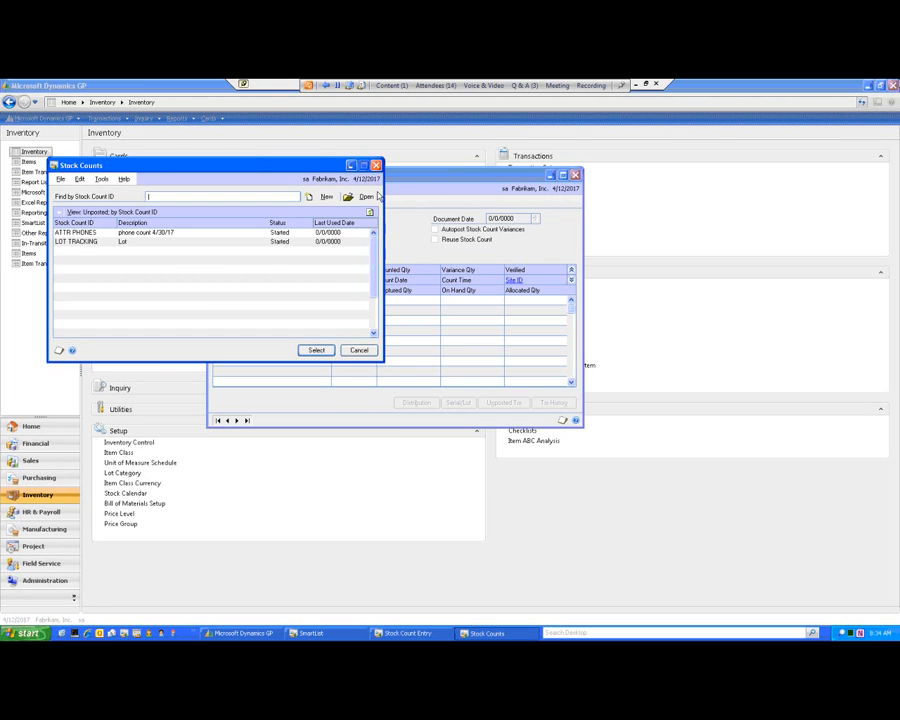
pyautogui.click(157, 233)
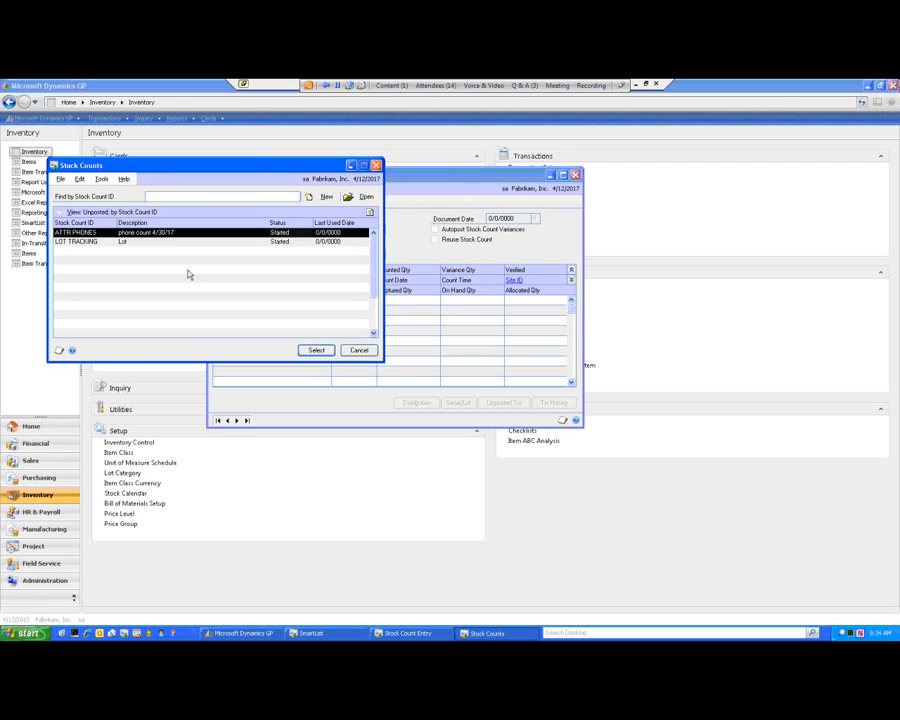
pyautogui.click(317, 351)
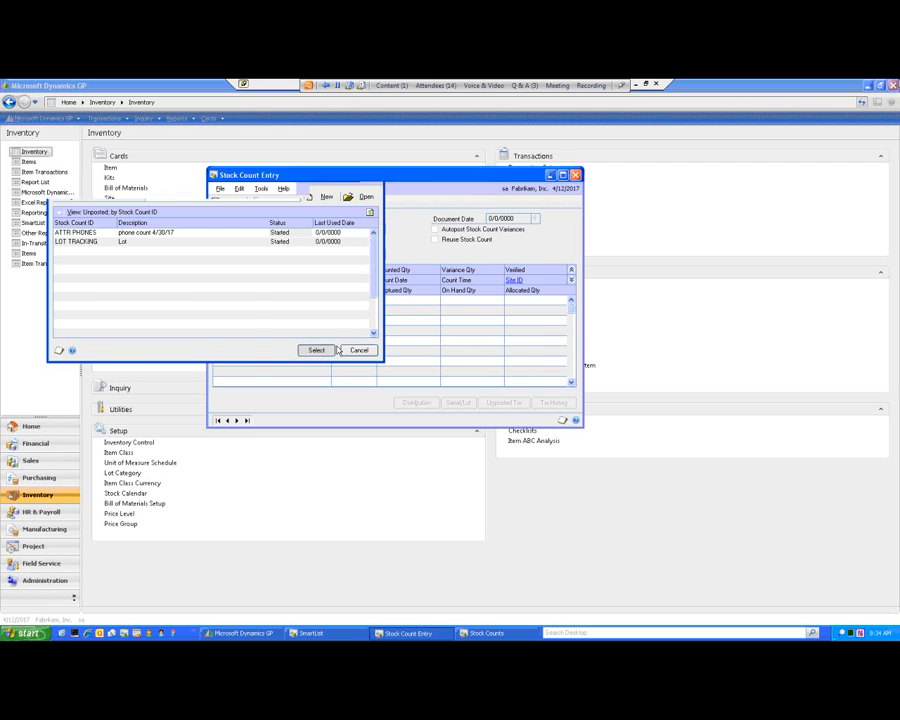
pyautogui.moveTo(542, 175); pyautogui.dragTo(633, 166)
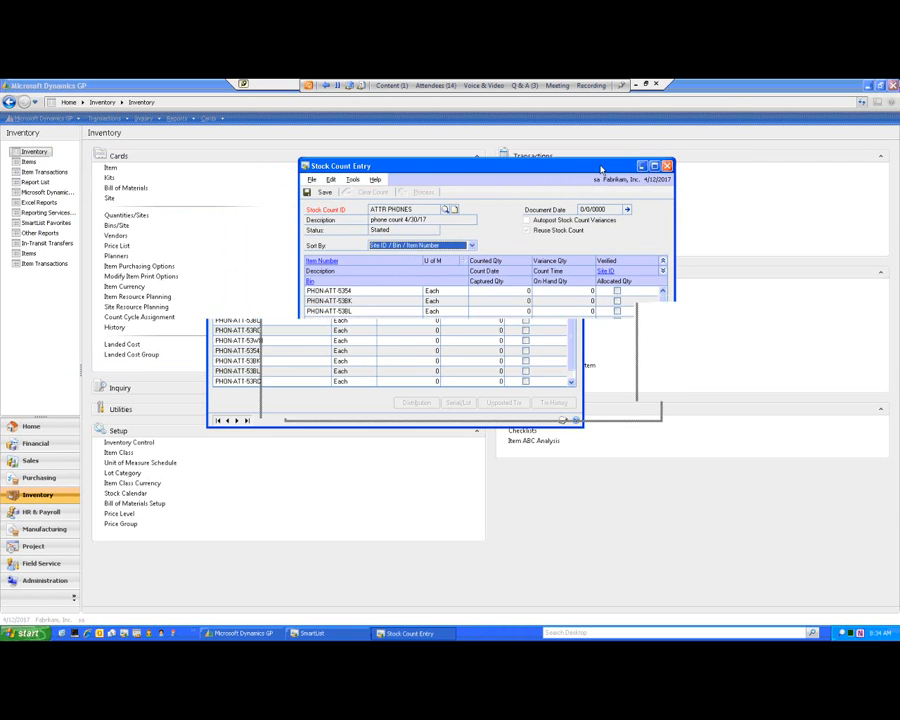
# Expand the count lines to show their detail rows and view the available sort orders.
pyautogui.click(663, 272)
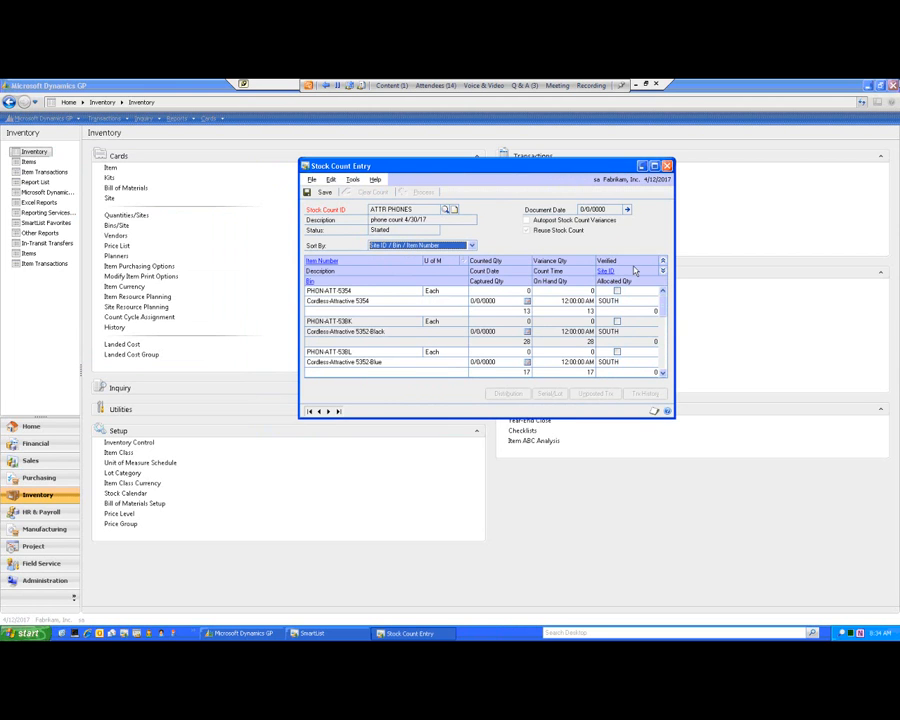
pyautogui.click(472, 247)
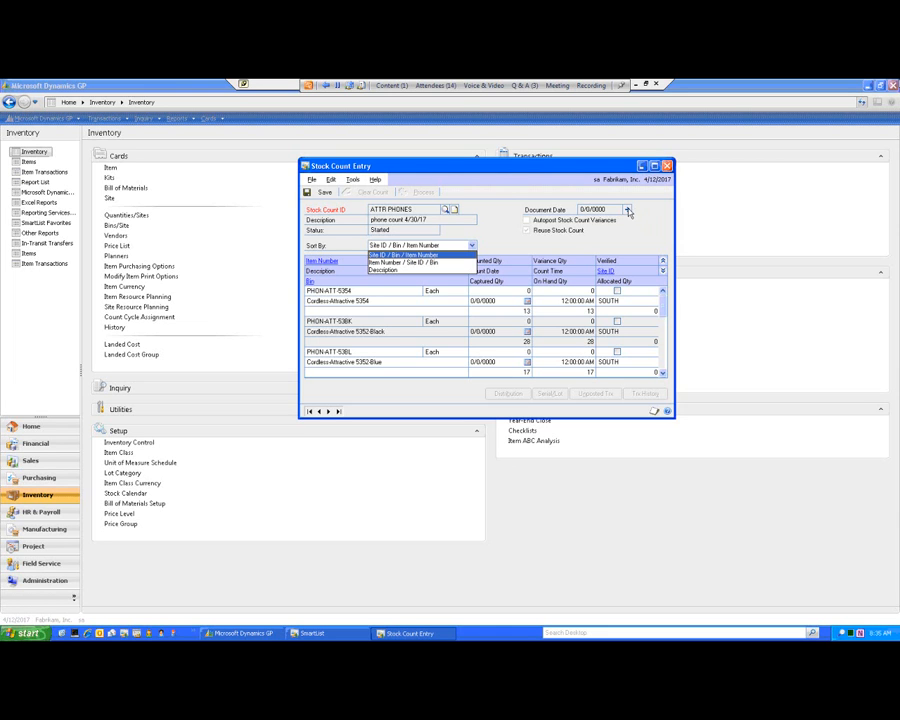
pyautogui.click(628, 211)
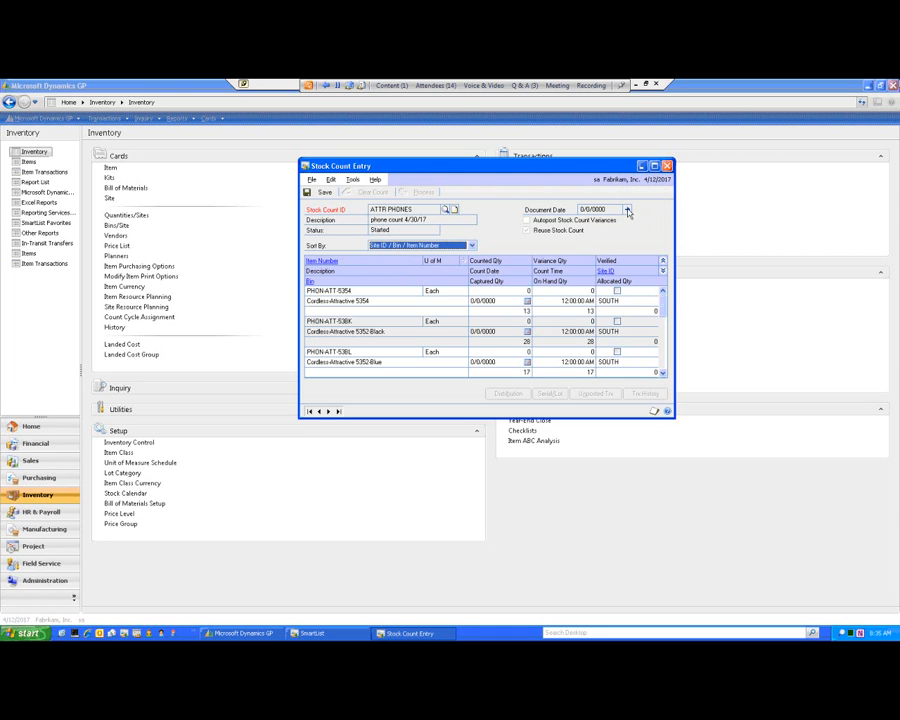
# Set the stock count's default count date to 4/13/2017 and default count time to 10:00 AM.
pyautogui.click(628, 211)
pyautogui.moveTo(266, 250); pyautogui.dragTo(579, 212)
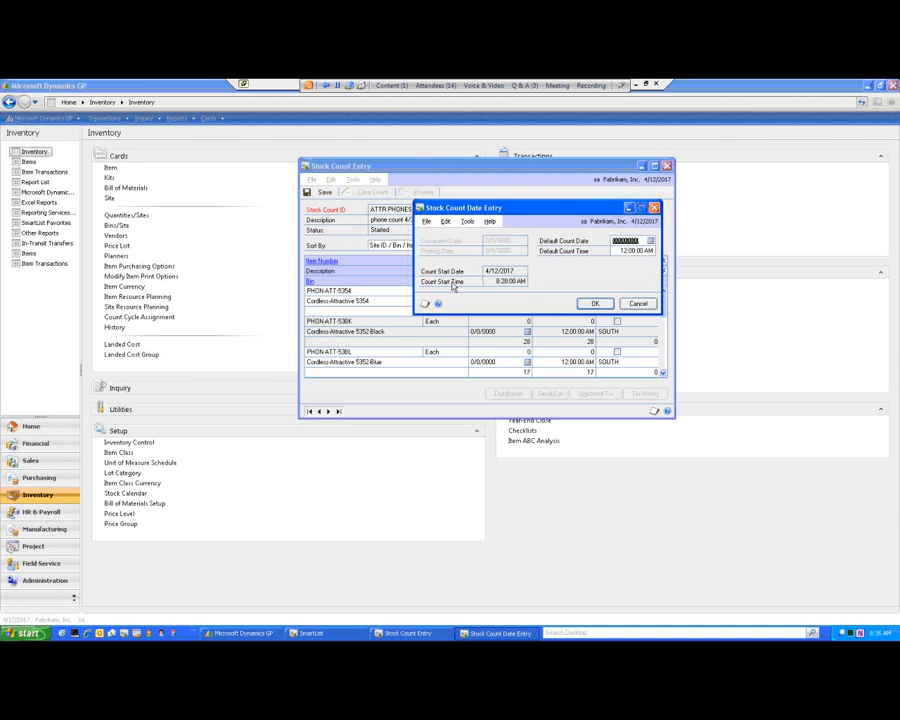
pyautogui.write('041317')
pyautogui.press('Tab')
pyautogui.write('10')
pyautogui.press('Tab')
pyautogui.click(591, 304)
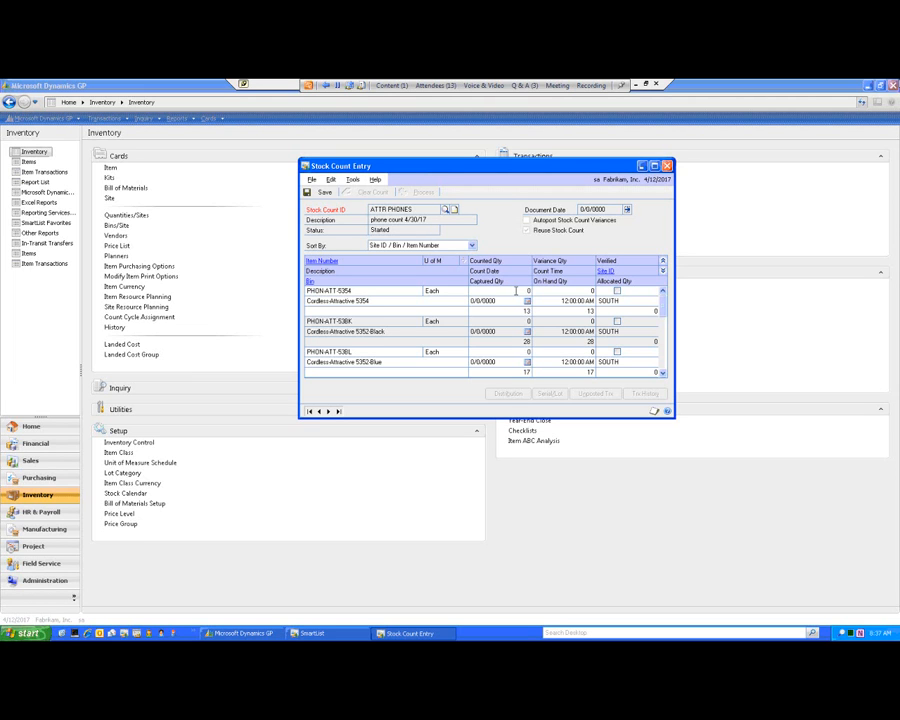
# Enter a counted quantity of 5 for item PHON-ATT-5354 at site SOUTH.
pyautogui.click(516, 291)
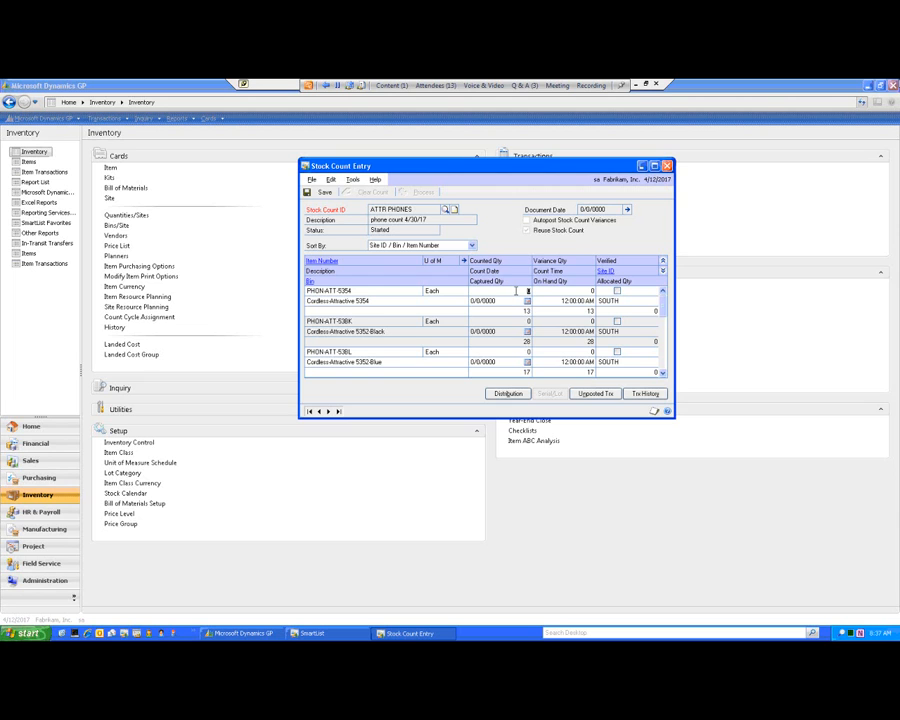
pyautogui.write('5')
pyautogui.press('Tab')
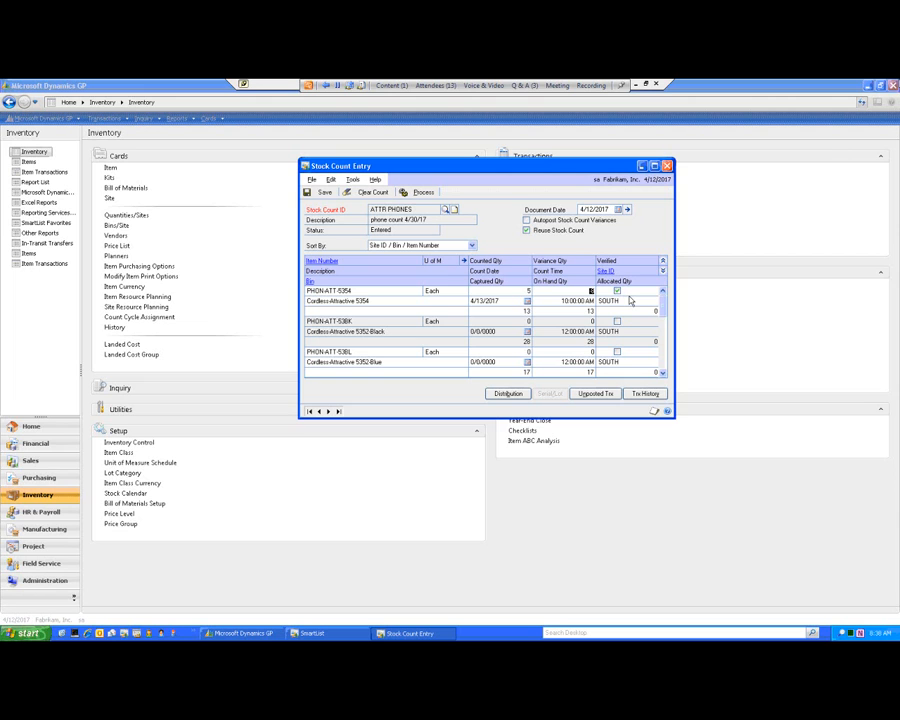
# Try to change the unit of measure of the PHON-ATT-5354 count at SOUTH to Case, and close the unit of measure entry.
pyautogui.click(524, 288)
pyautogui.click(340, 299)
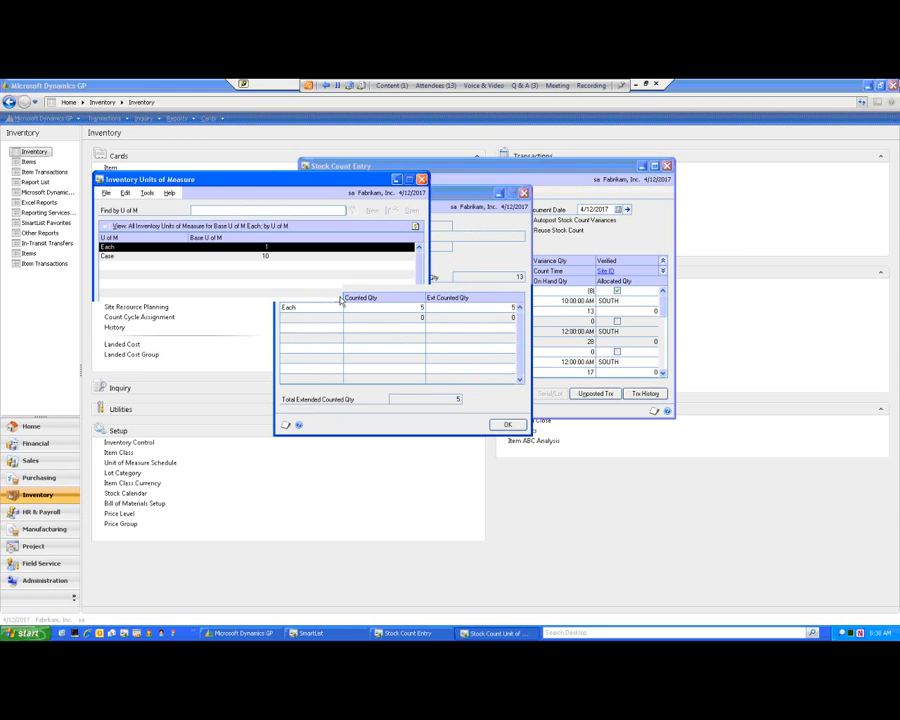
pyautogui.click(145, 259)
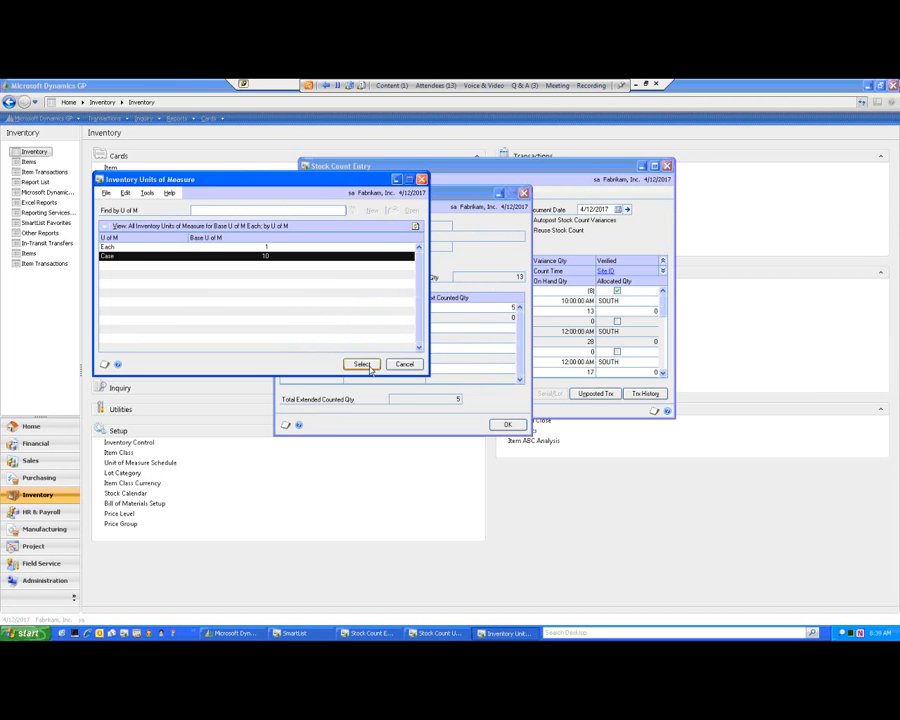
pyautogui.click(363, 364)
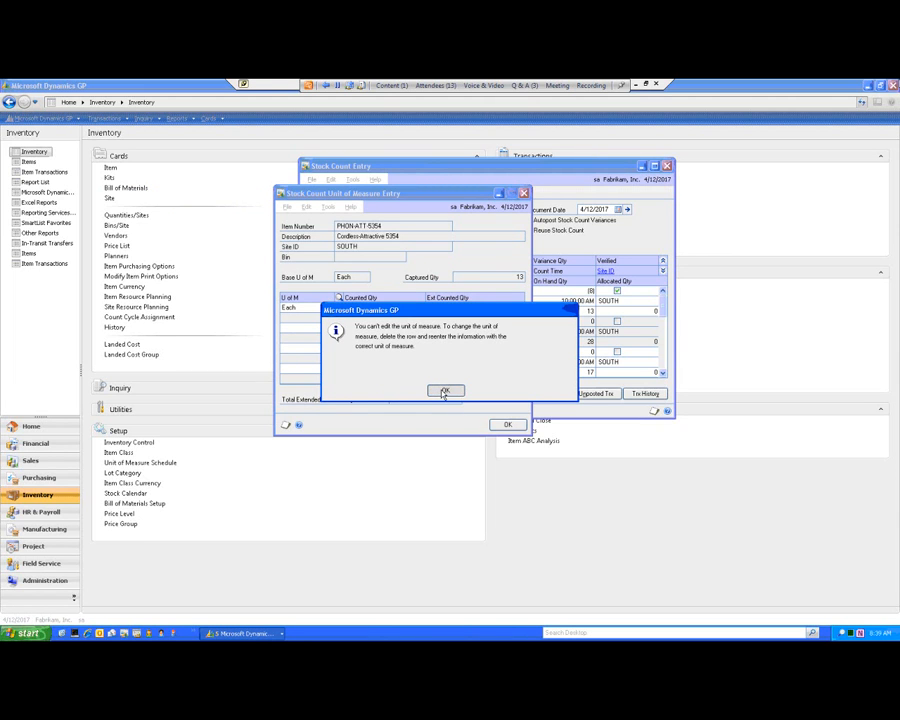
pyautogui.click(444, 391)
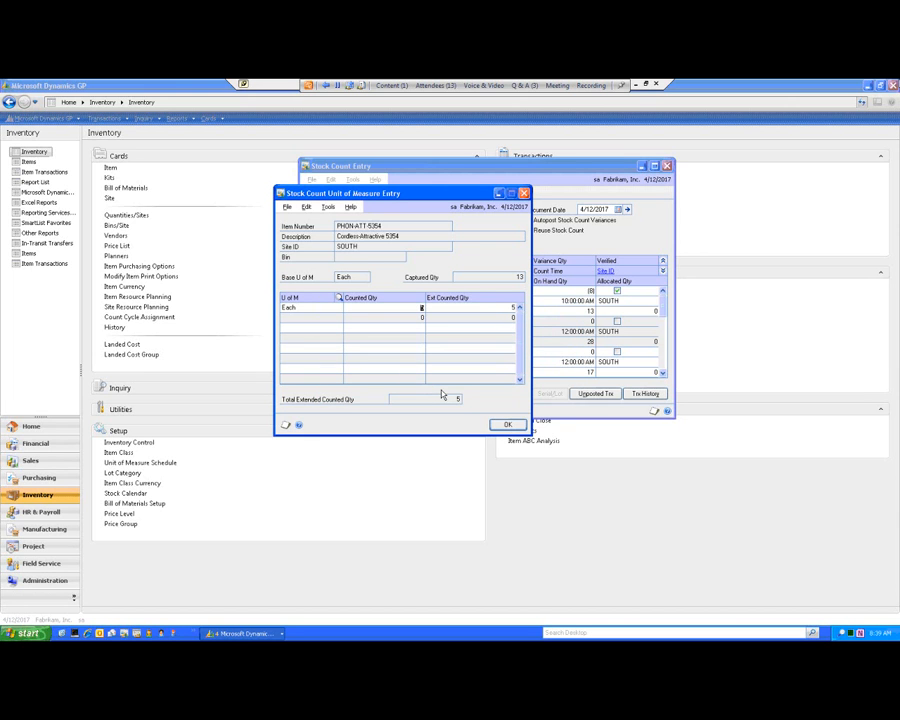
pyautogui.click(507, 425)
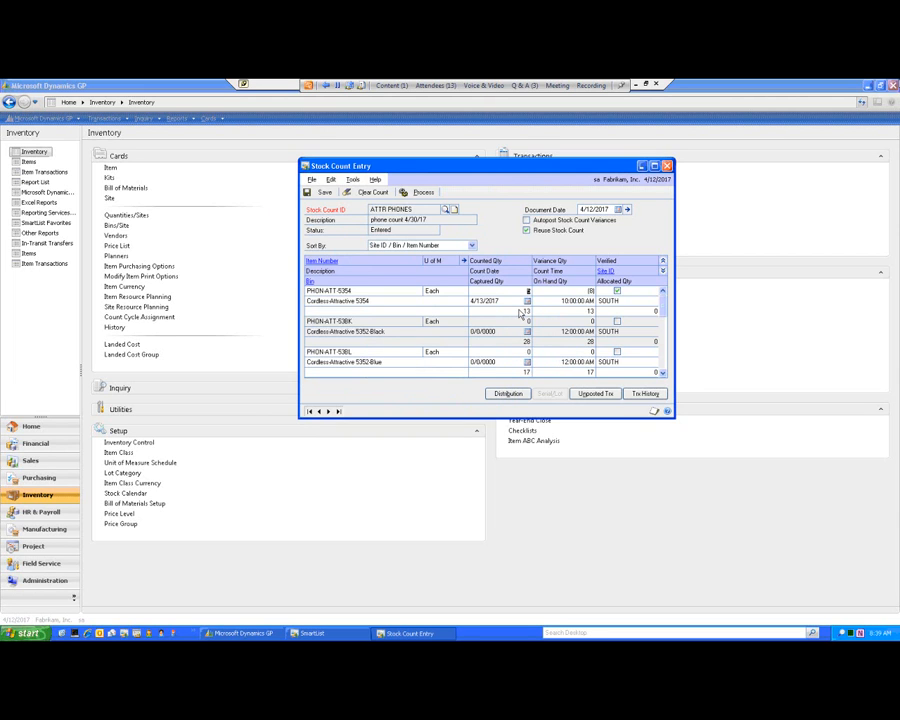
pyautogui.press('Tab')
pyautogui.press('Tab')
# Switch to PowerPoint and start the slide show from the Stock Count Entry Window slide.
pyautogui.click(647, 84)
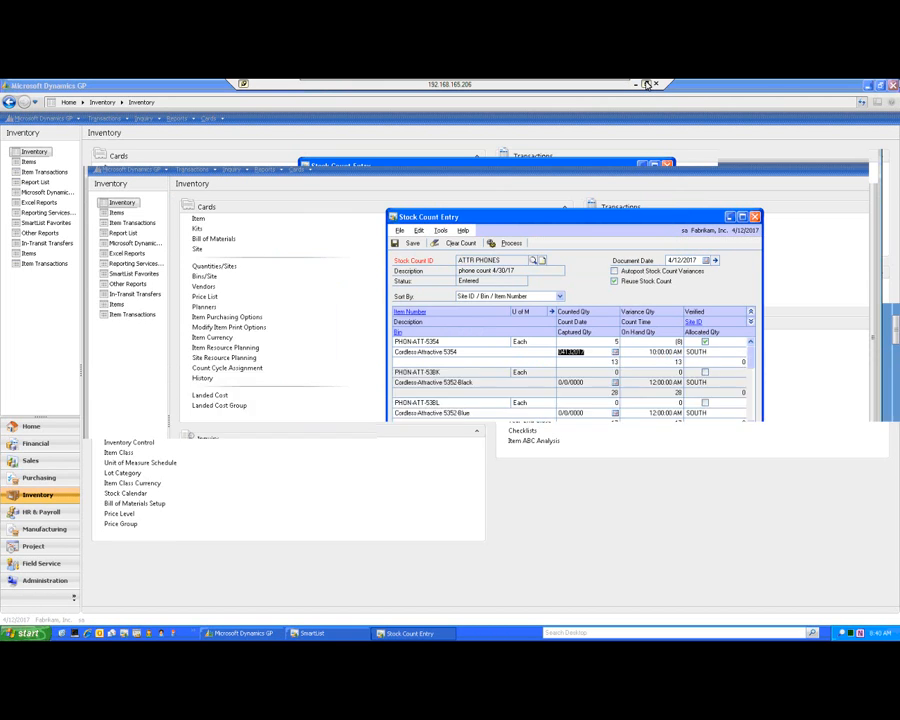
pyautogui.click(60, 393)
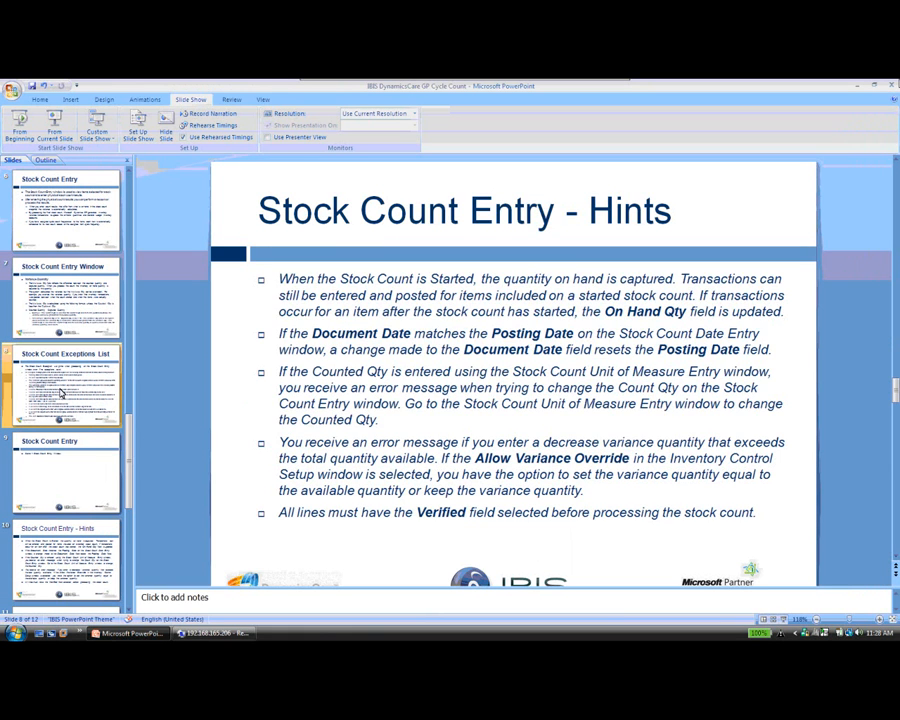
pyautogui.click(60, 280)
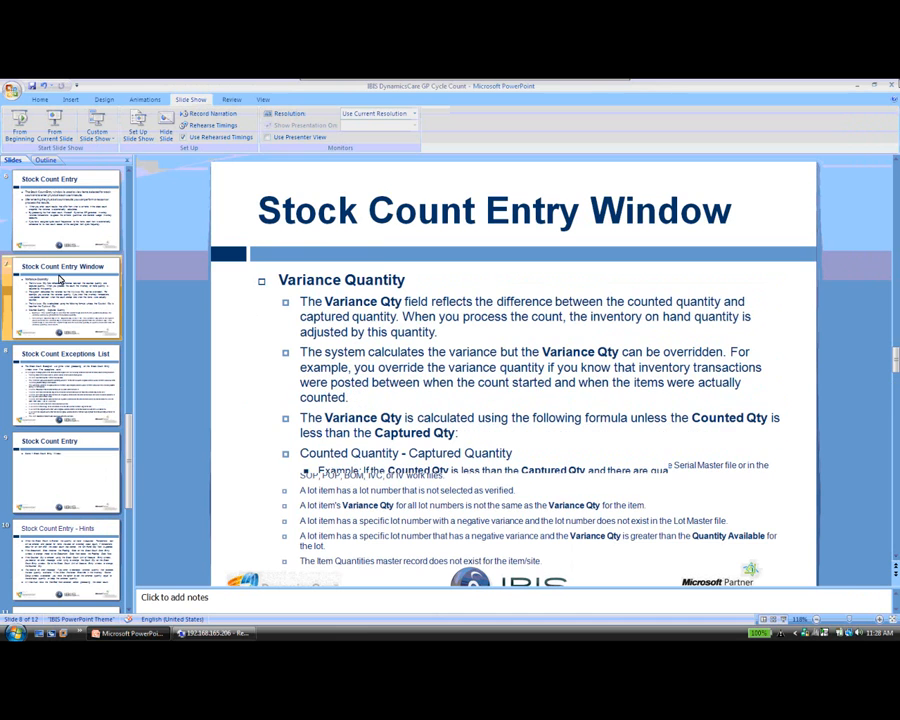
pyautogui.hotkey('shift', 'F5')
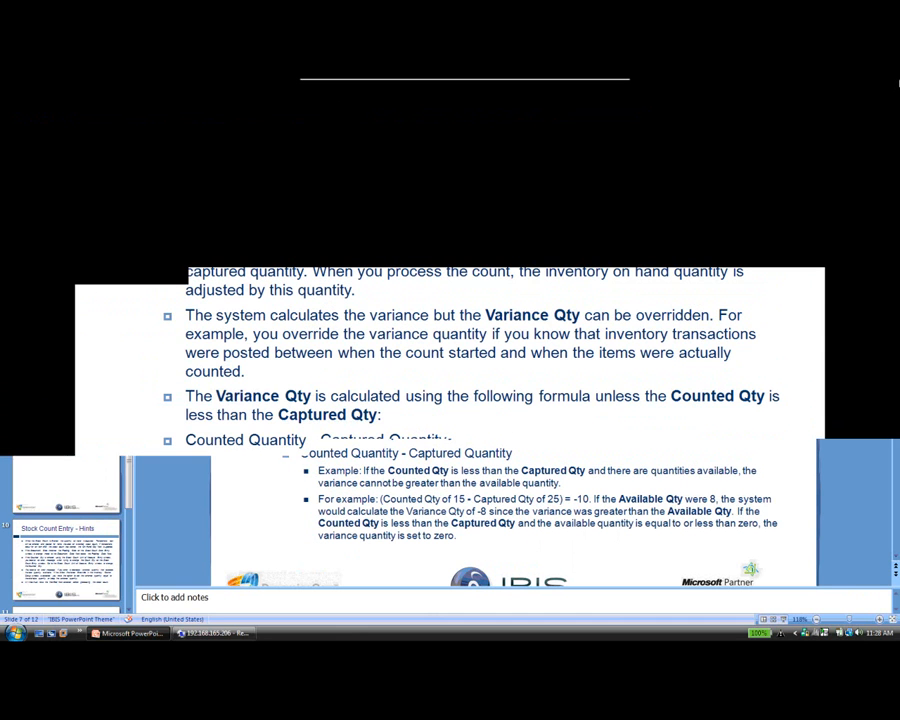
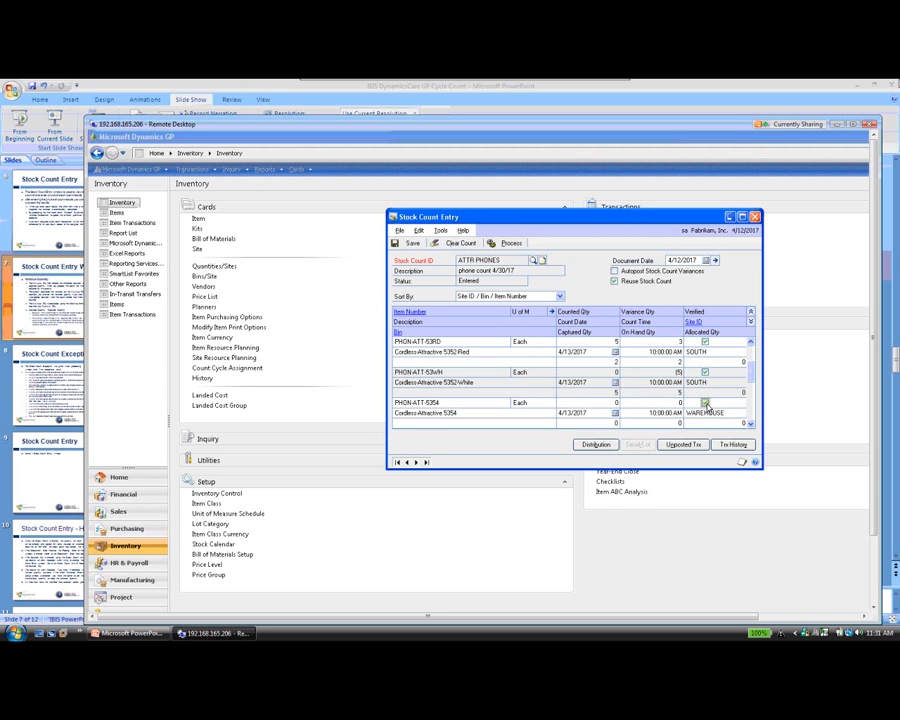
# Review the inventory and variance distribution accounts for item PHON-ATT-5354 at site WAREHOUSE, and close the distribution entry.
pyautogui.click(611, 447)
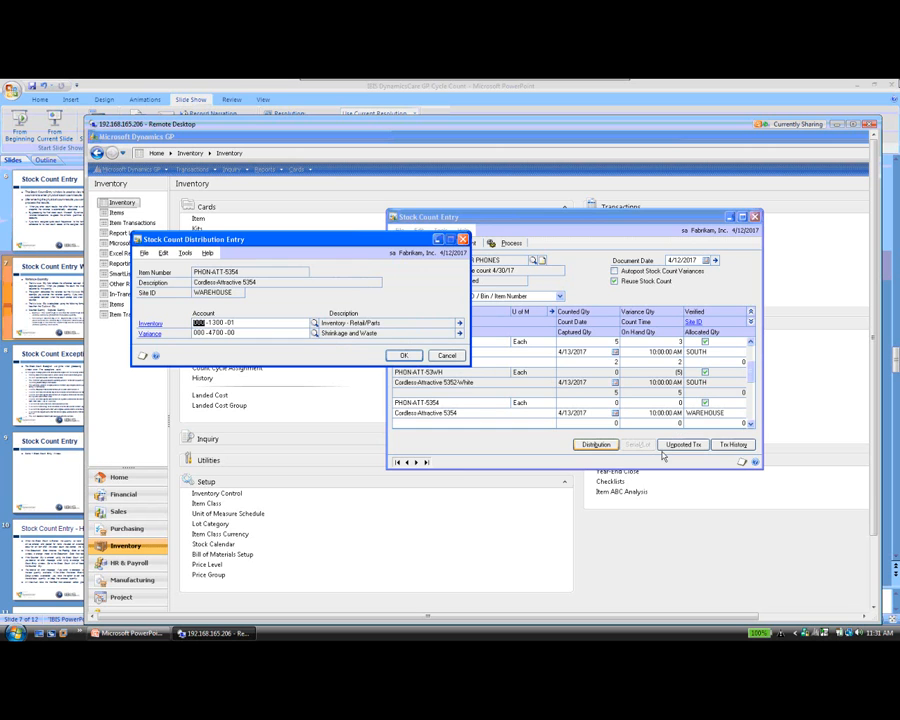
pyautogui.press('Escape')
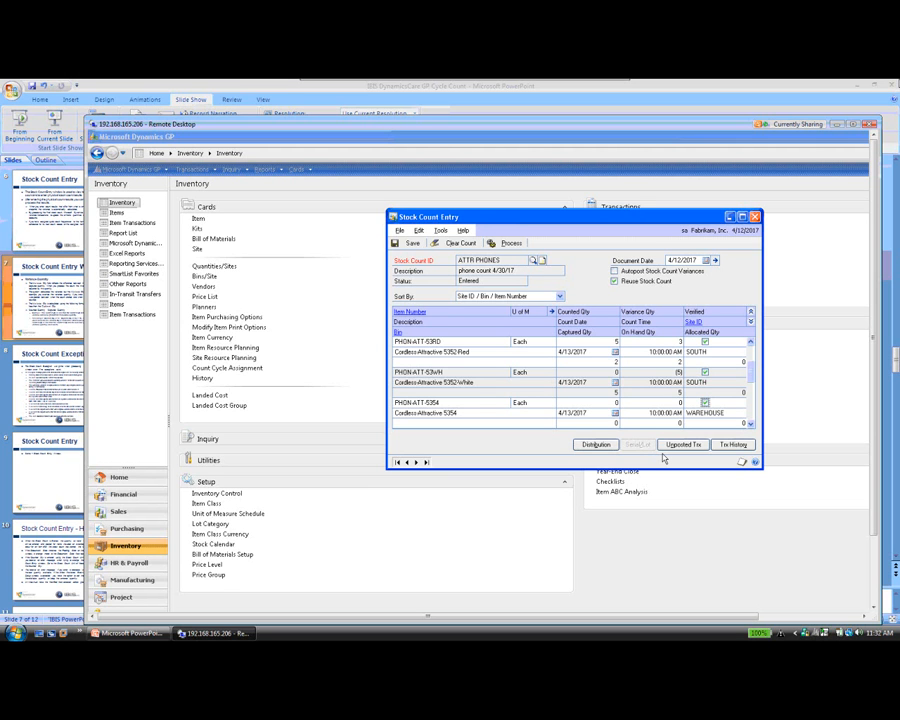
# Review the unposted transactions and the transaction history for item PHON-ATT-5354 at WAREHOUSE, closing each inquiry.
pyautogui.click(681, 445)
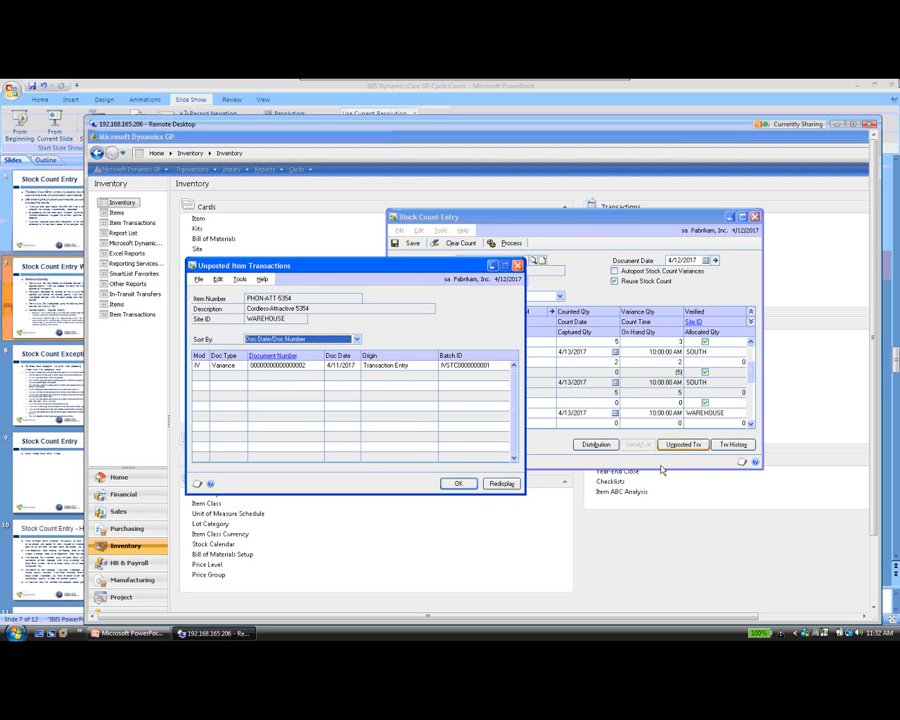
pyautogui.click(455, 484)
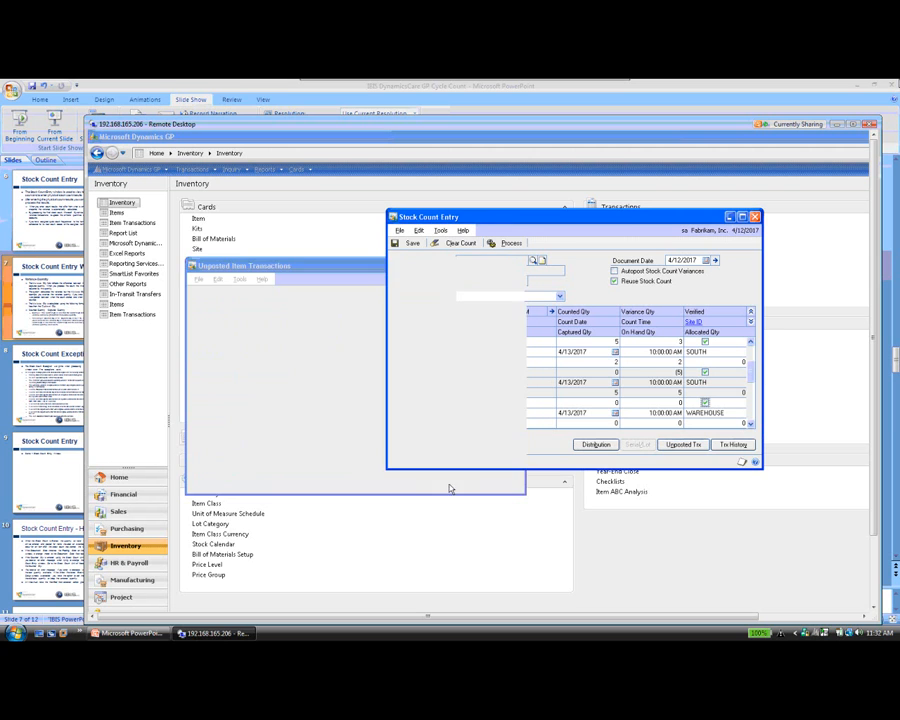
pyautogui.click(731, 445)
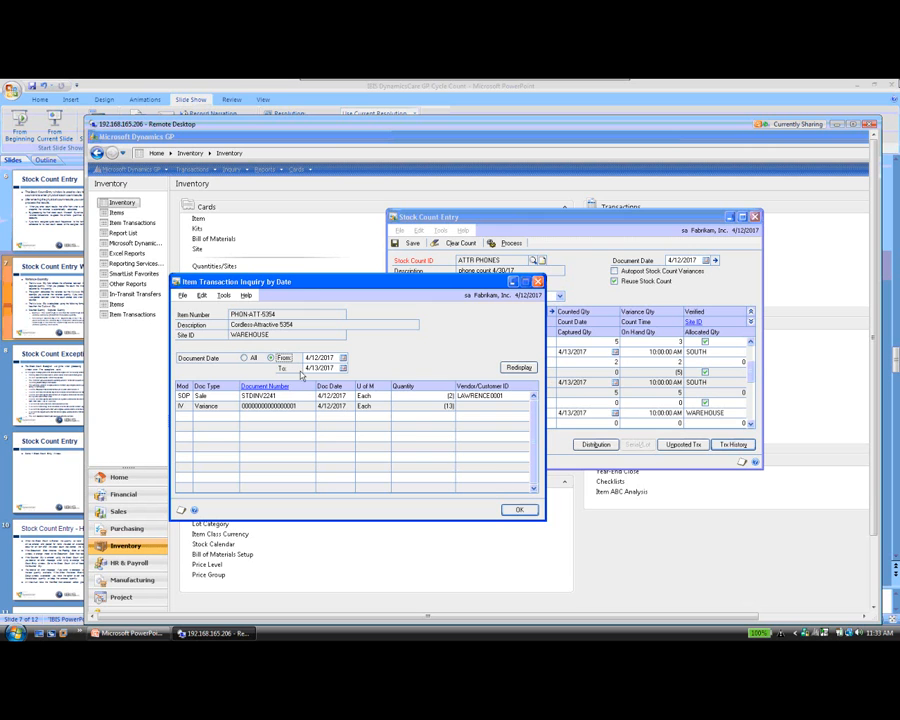
pyautogui.click(519, 511)
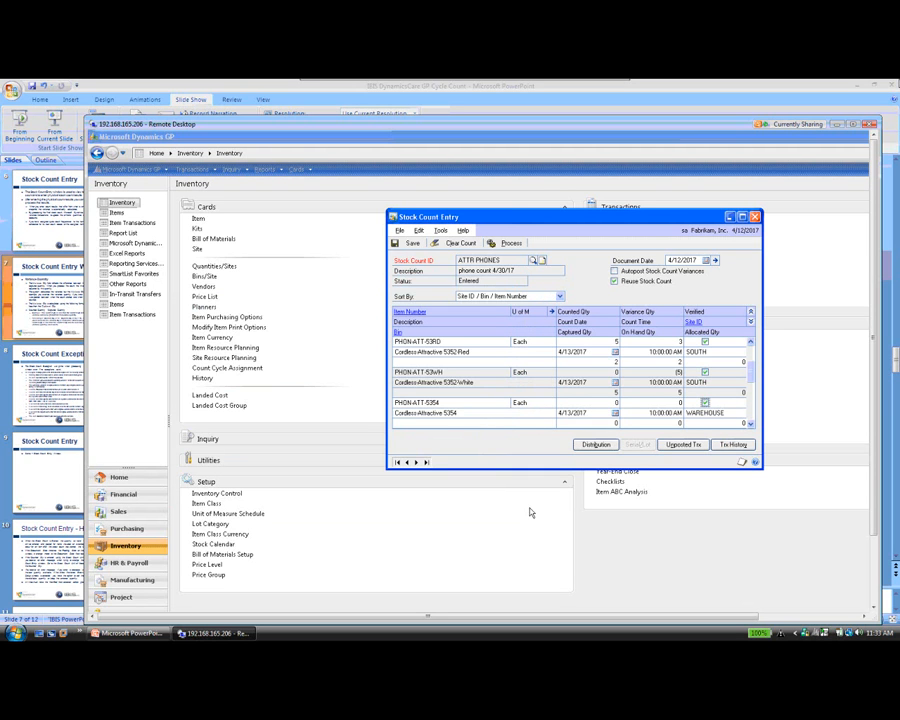
# Mark the WAREHOUSE count lines for PHON-ATT-53BK, PHON-ATT-53BL, PHON-ATT-53RD and PHON-ATT-53WH as verified.
pyautogui.doubleClick(751, 424)
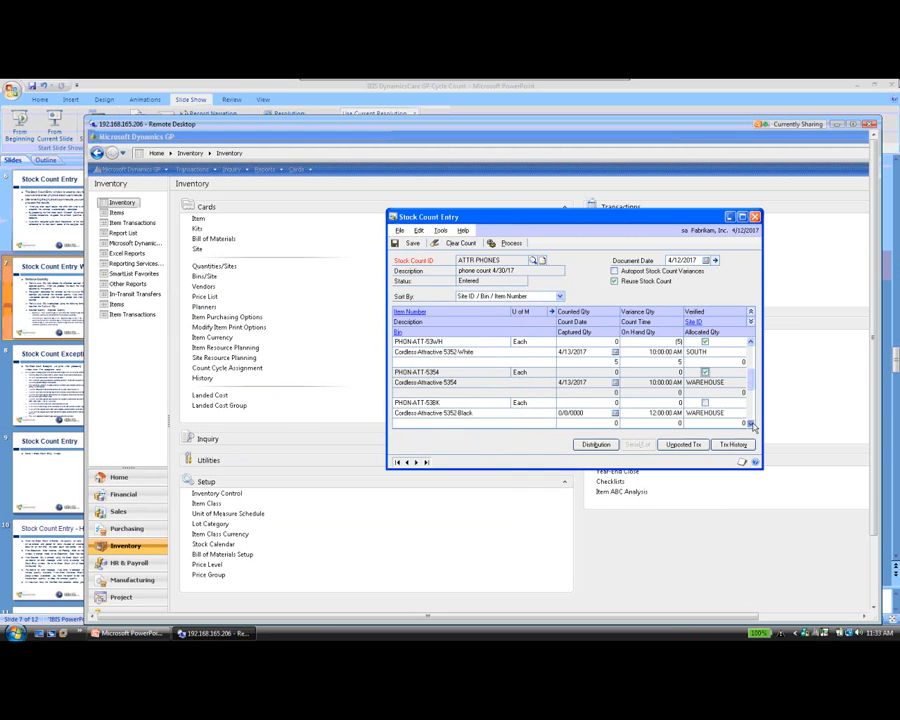
pyautogui.click(705, 372)
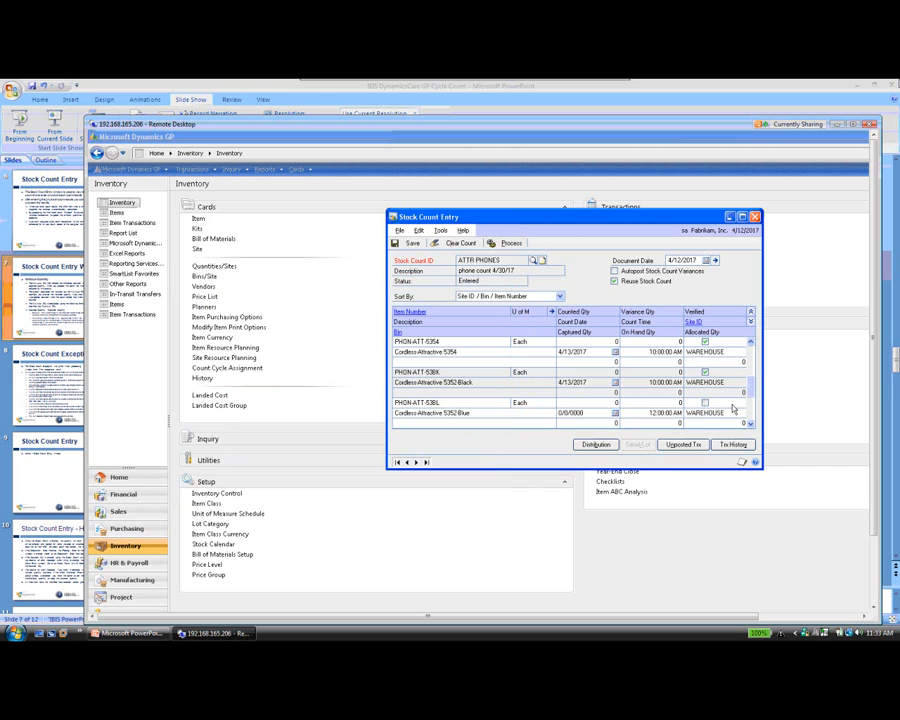
pyautogui.click(705, 403)
pyautogui.doubleClick(751, 424)
pyautogui.click(705, 372)
pyautogui.click(705, 403)
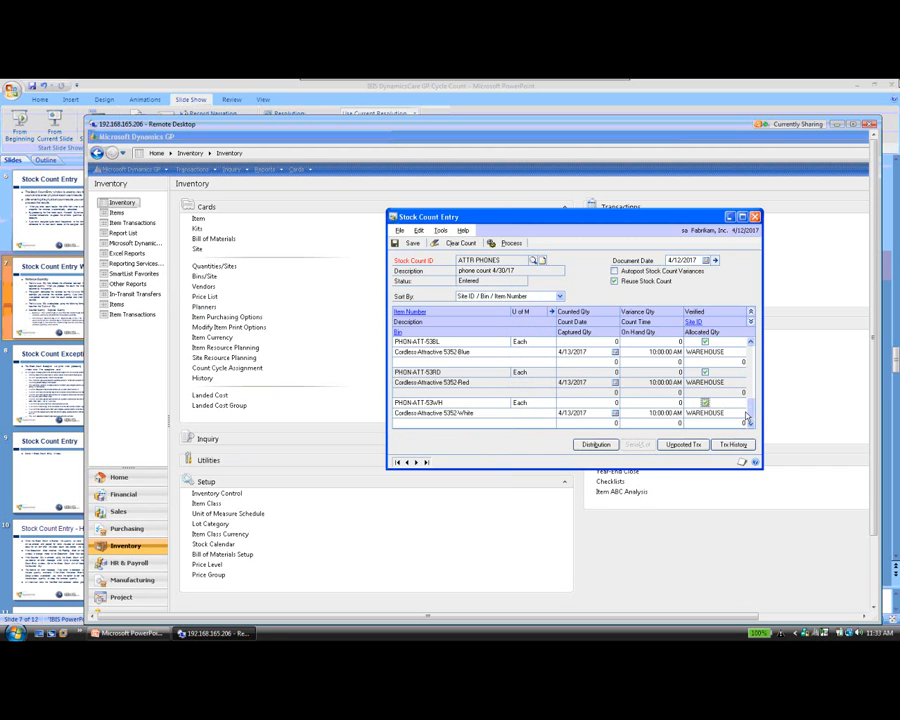
# Process the ATTR PHONES stock count, output the Stock Count Exception Report to screen and close it after reading.
pyautogui.click(508, 244)
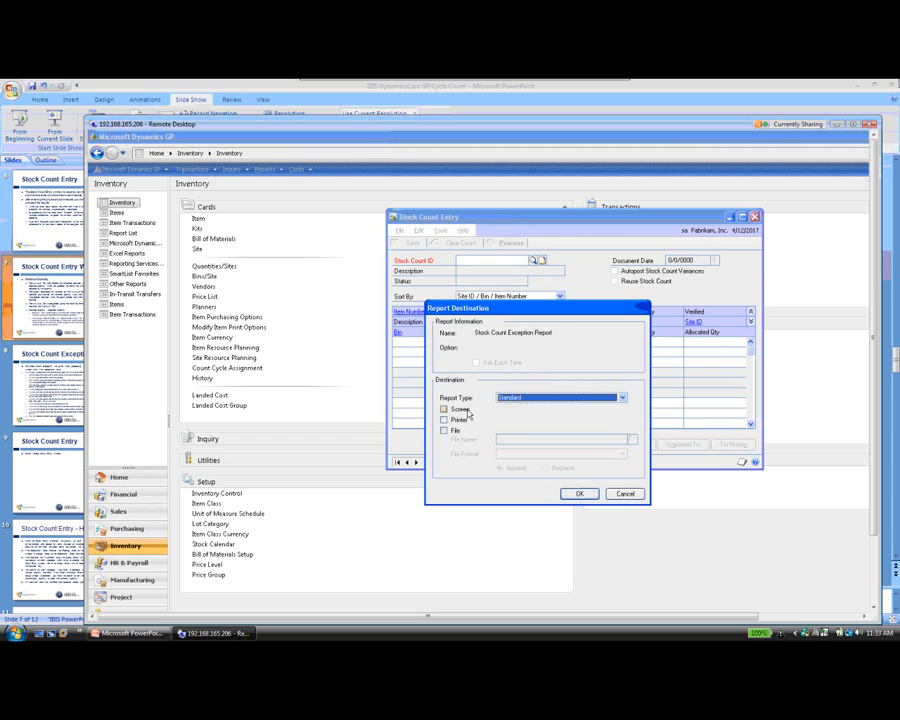
pyautogui.click(579, 493)
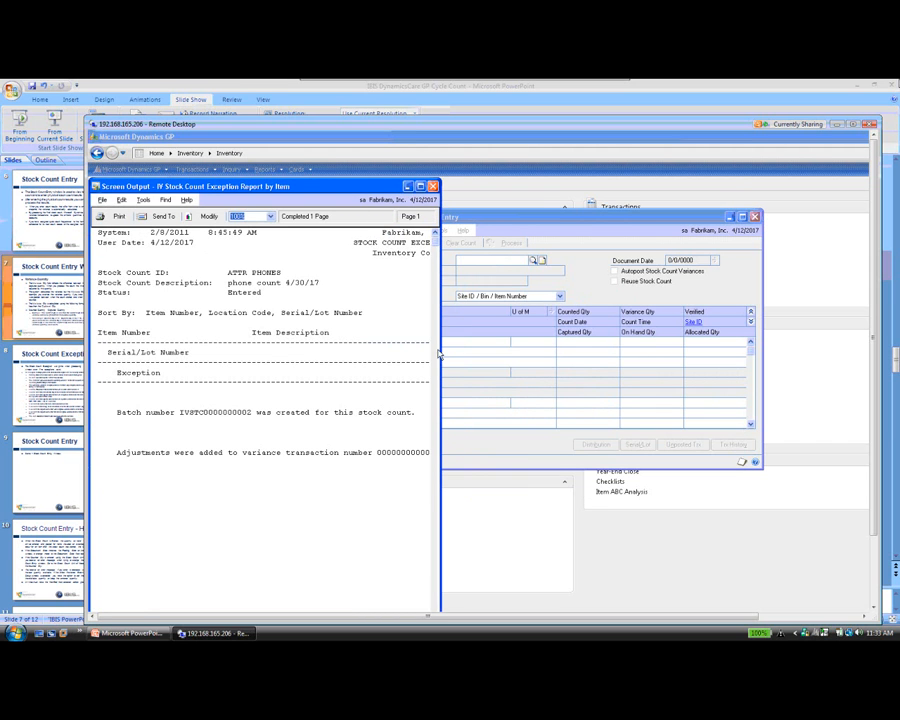
pyautogui.moveTo(441, 352); pyautogui.dragTo(573, 356)
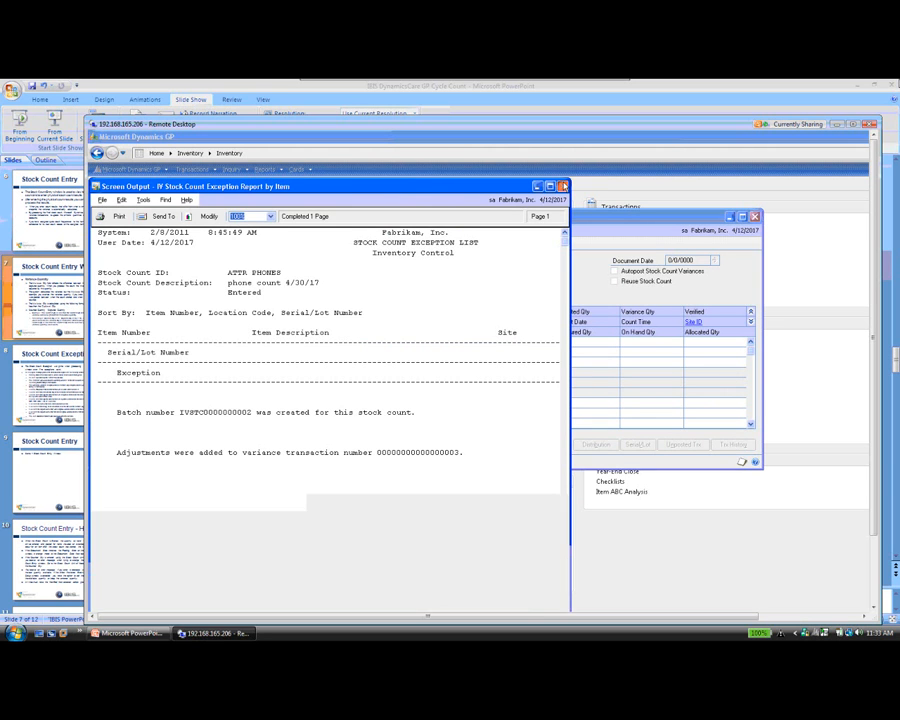
pyautogui.click(562, 186)
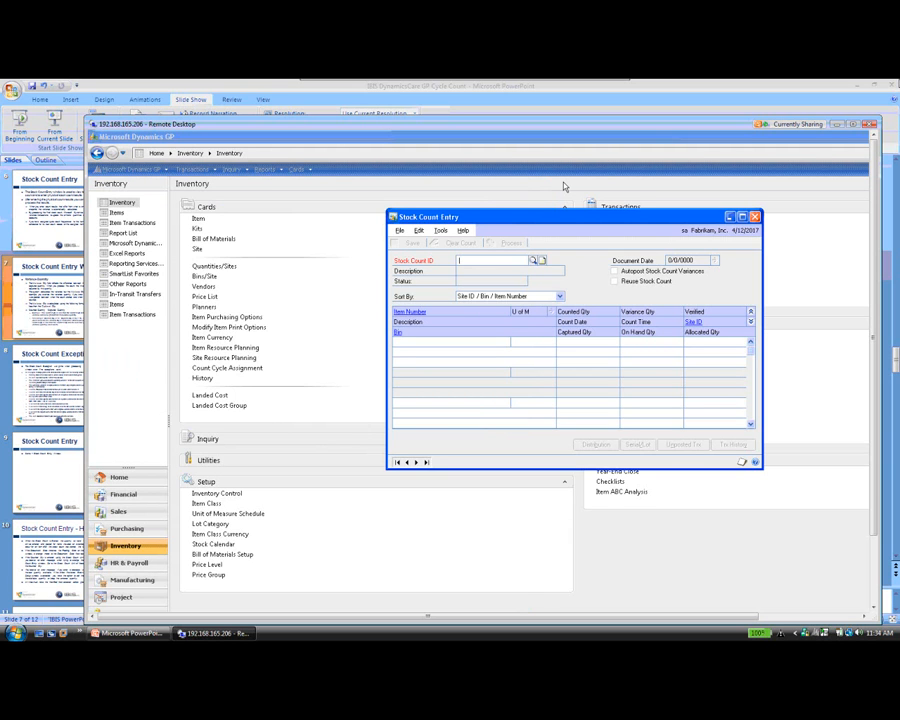
# Switch to PowerPoint and start the slide show from the Stock Count Entry - Hints slide.
pyautogui.click(855, 125)
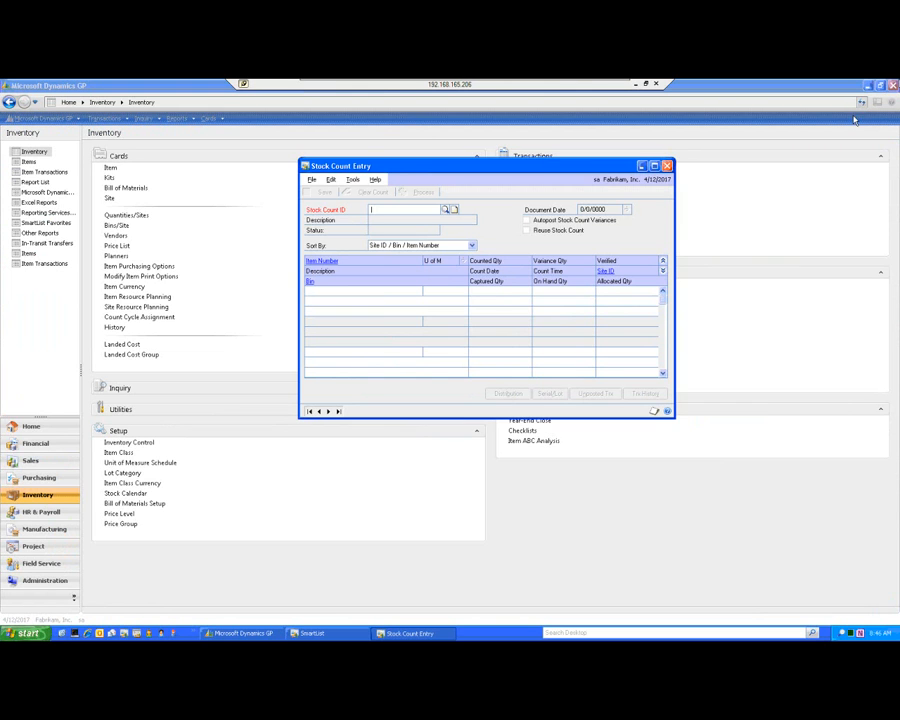
pyautogui.click(645, 86)
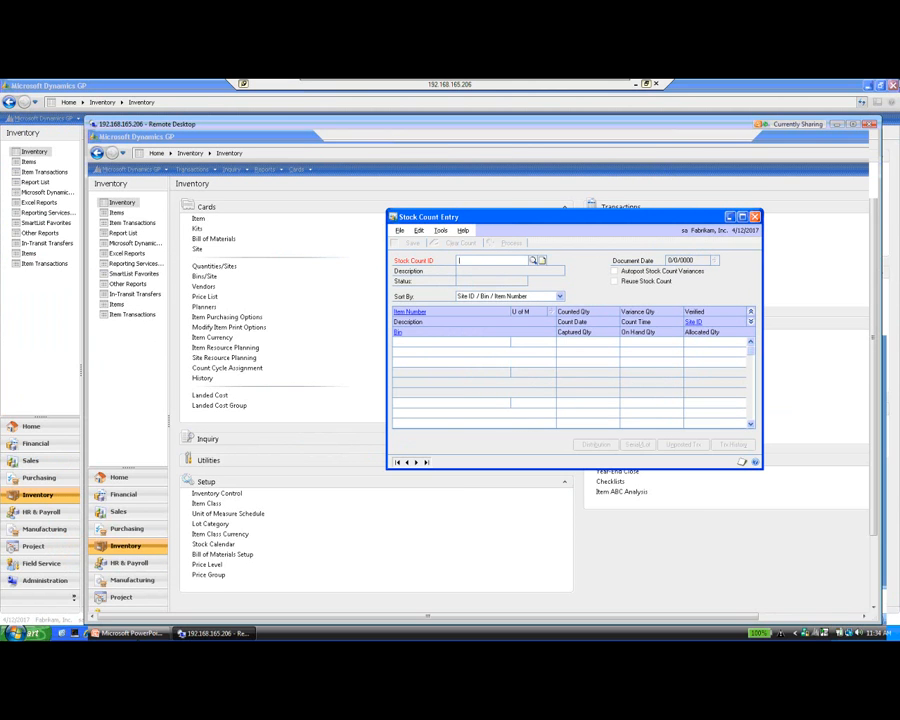
pyautogui.click(140, 637)
pyautogui.click(91, 567)
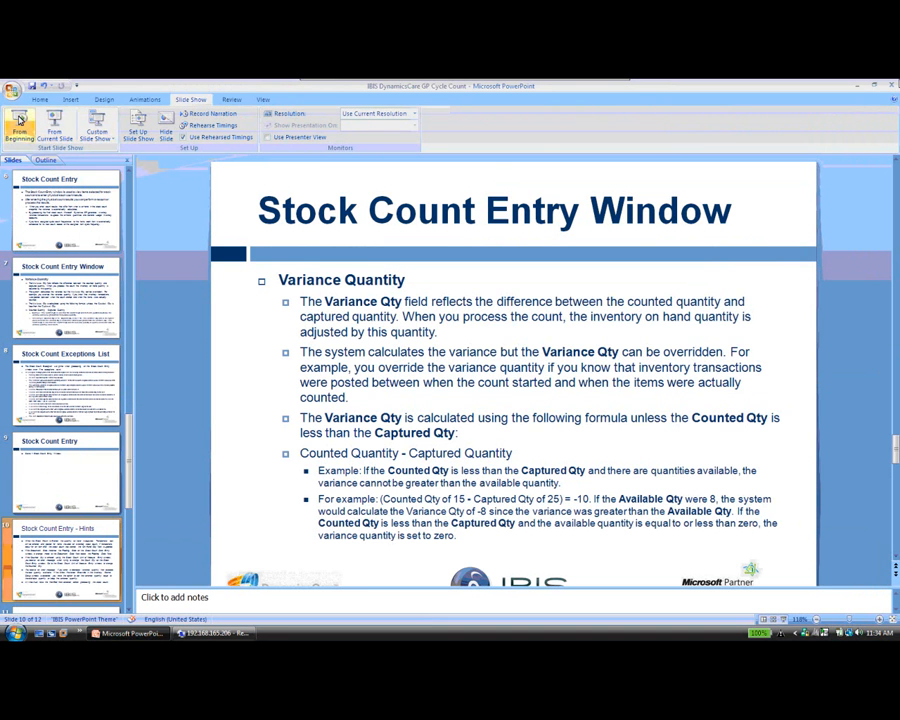
pyautogui.click(53, 135)
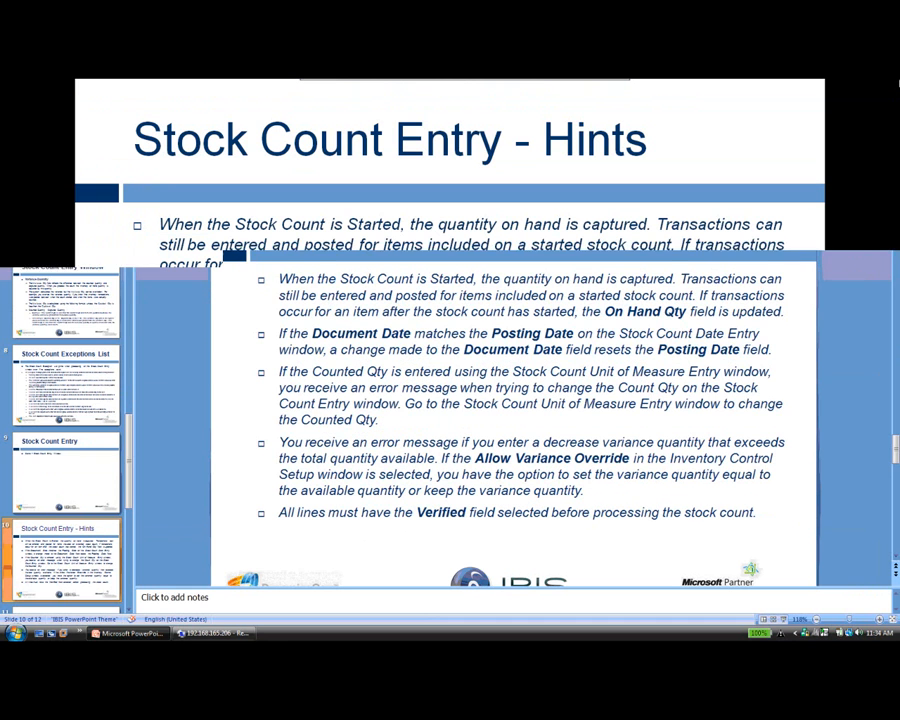
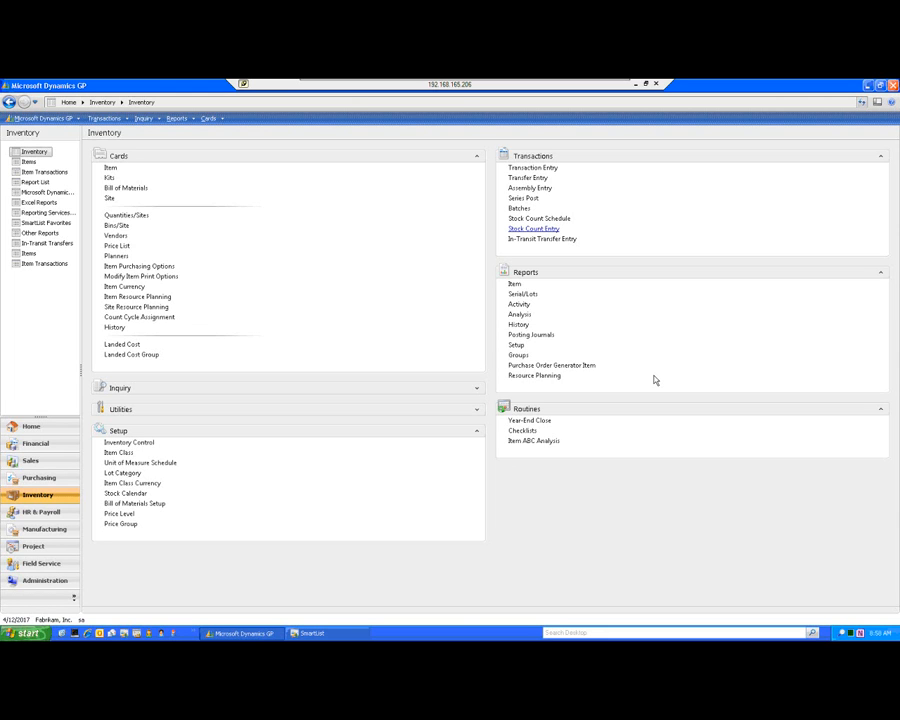
# Start the Item ABC Analysis wizard and accept Usage Value as the option for grouping items.
pyautogui.click(540, 441)
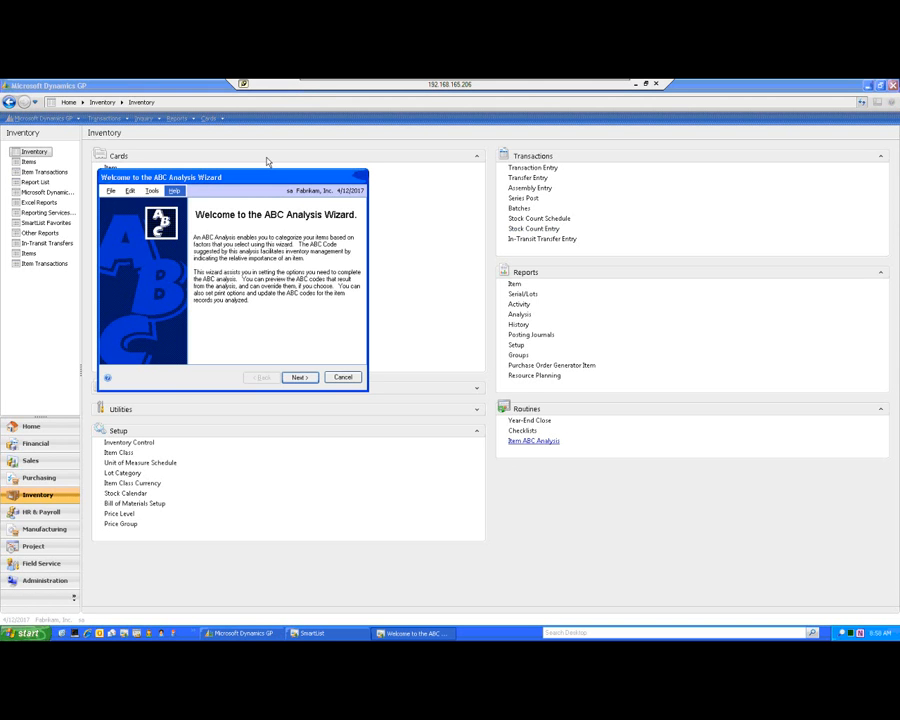
pyautogui.moveTo(290, 177); pyautogui.dragTo(466, 182)
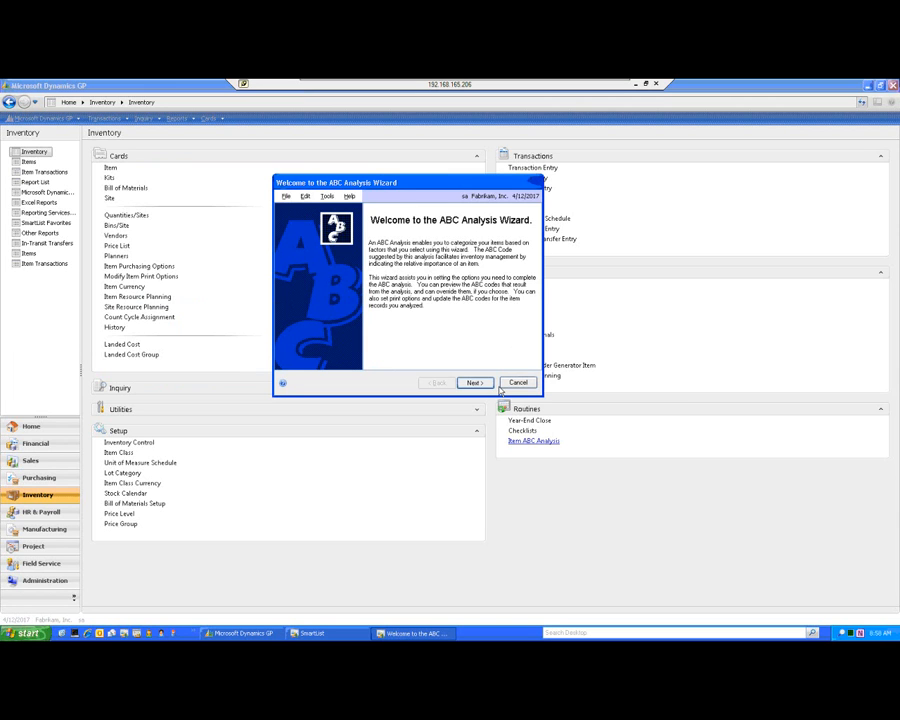
pyautogui.click(474, 383)
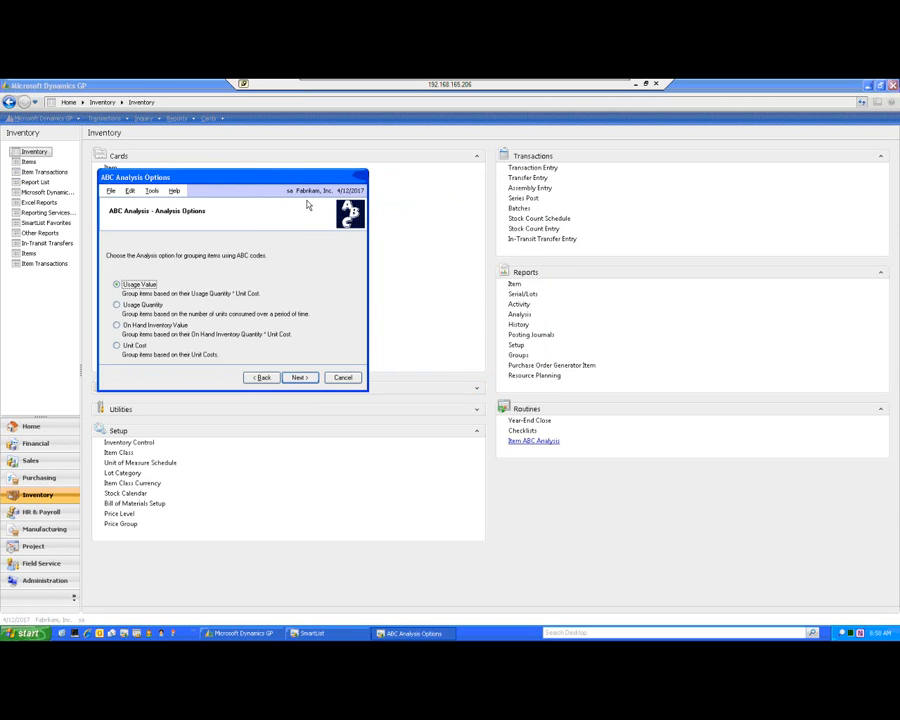
pyautogui.moveTo(319, 180); pyautogui.dragTo(565, 186)
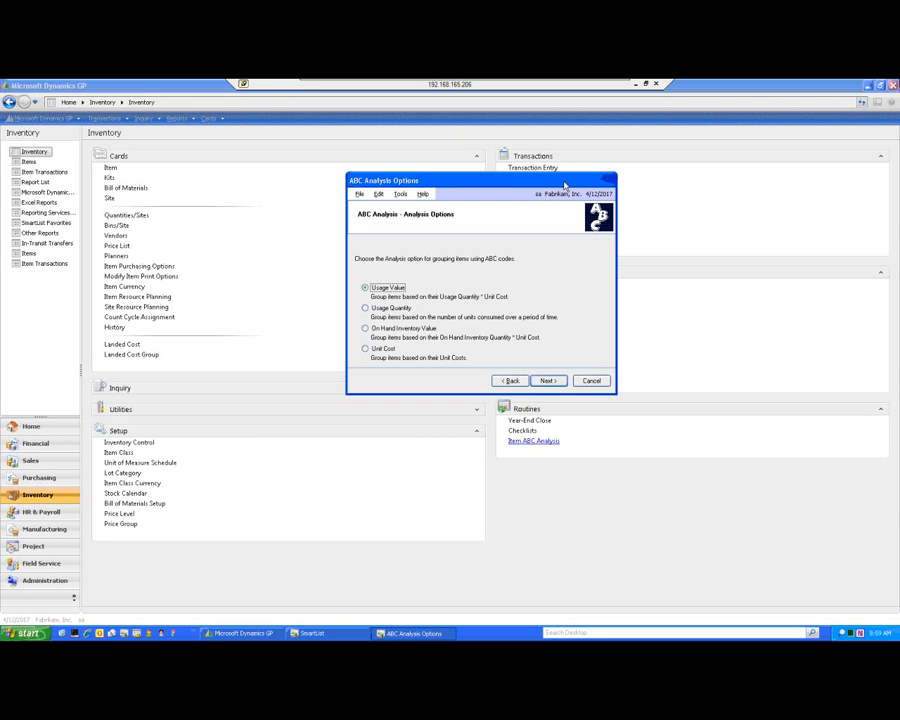
pyautogui.click(548, 381)
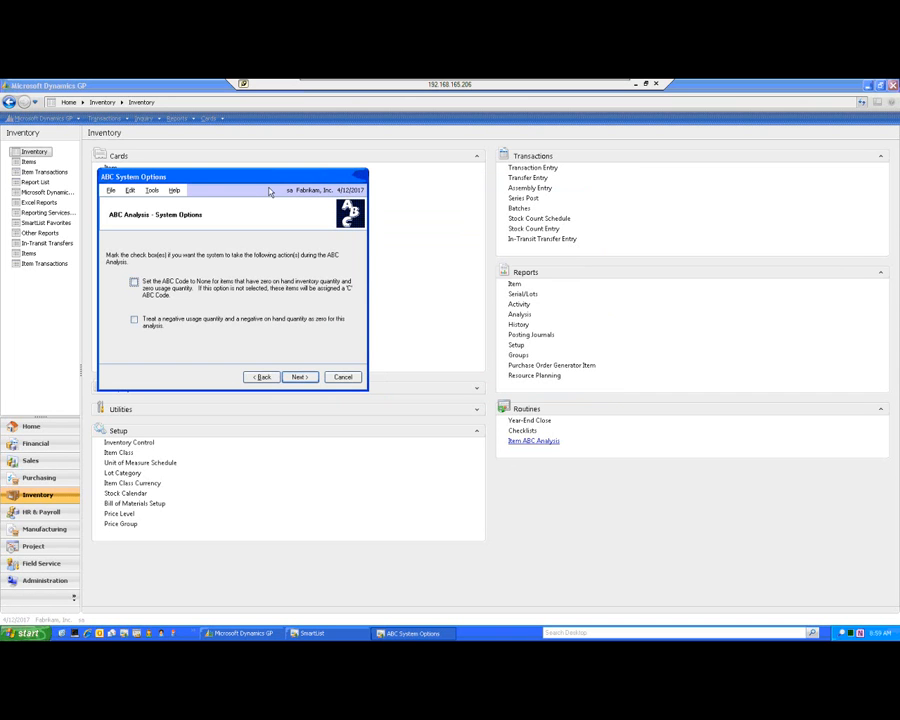
# Leave both ABC system options unmarked and accept Calendar Months as the history basis for usage quantity.
pyautogui.moveTo(300, 179); pyautogui.dragTo(563, 183)
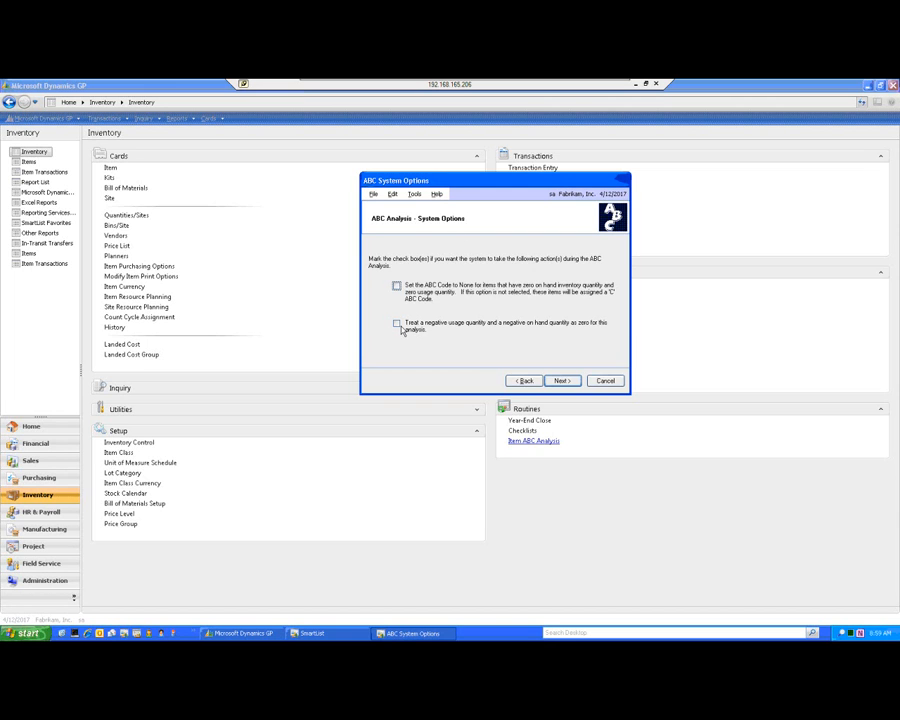
pyautogui.click(563, 381)
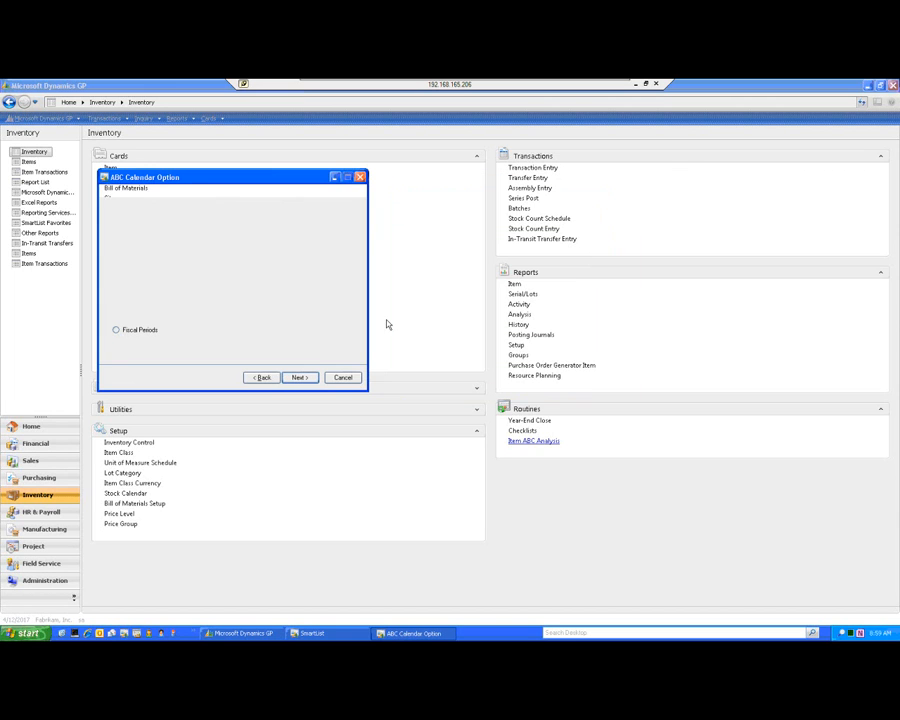
pyautogui.moveTo(282, 184); pyautogui.dragTo(545, 224)
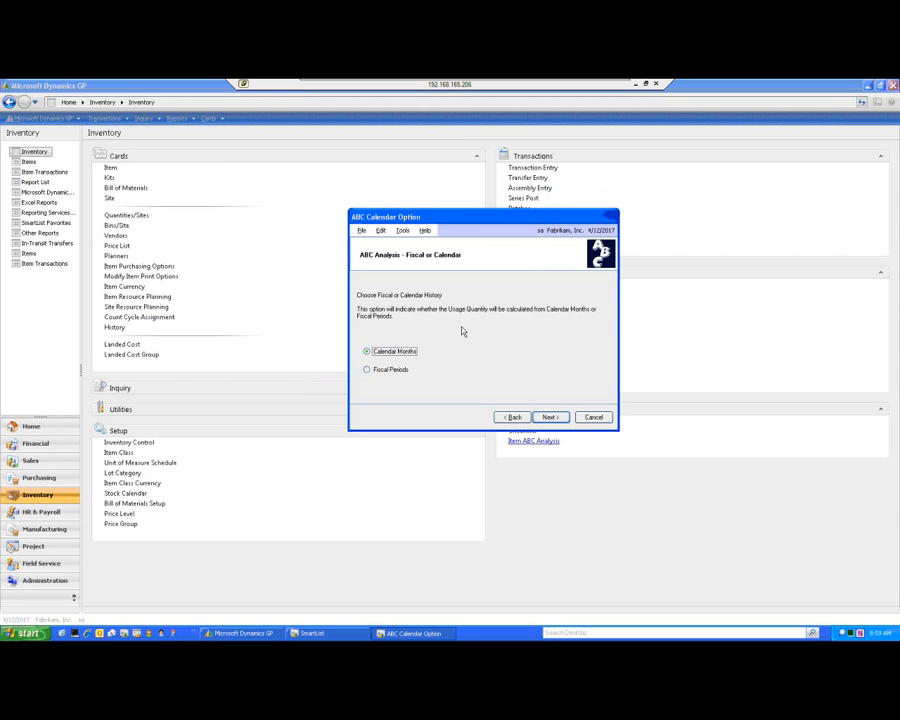
pyautogui.click(549, 421)
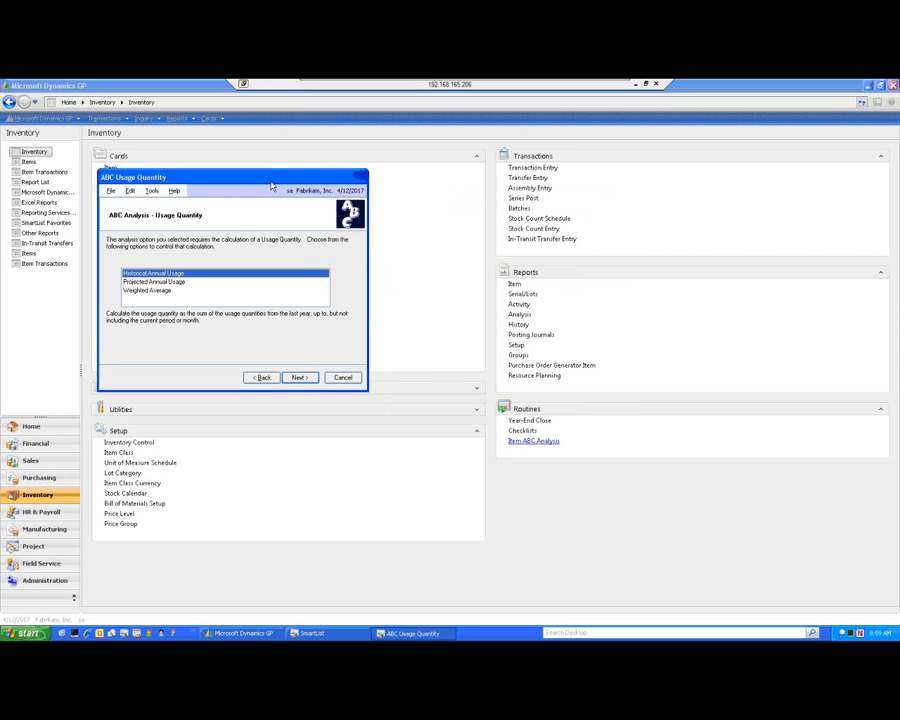
# Choose Projected Annual Usage as the usage quantity calculation and continue to the breakpoints.
pyautogui.moveTo(290, 178); pyautogui.dragTo(504, 194)
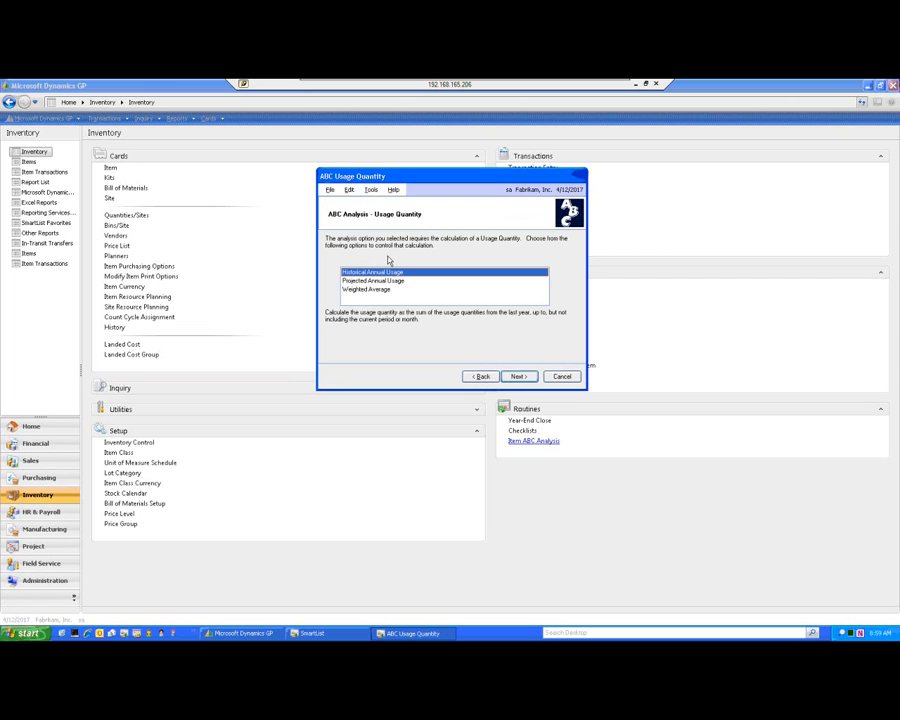
pyautogui.click(372, 281)
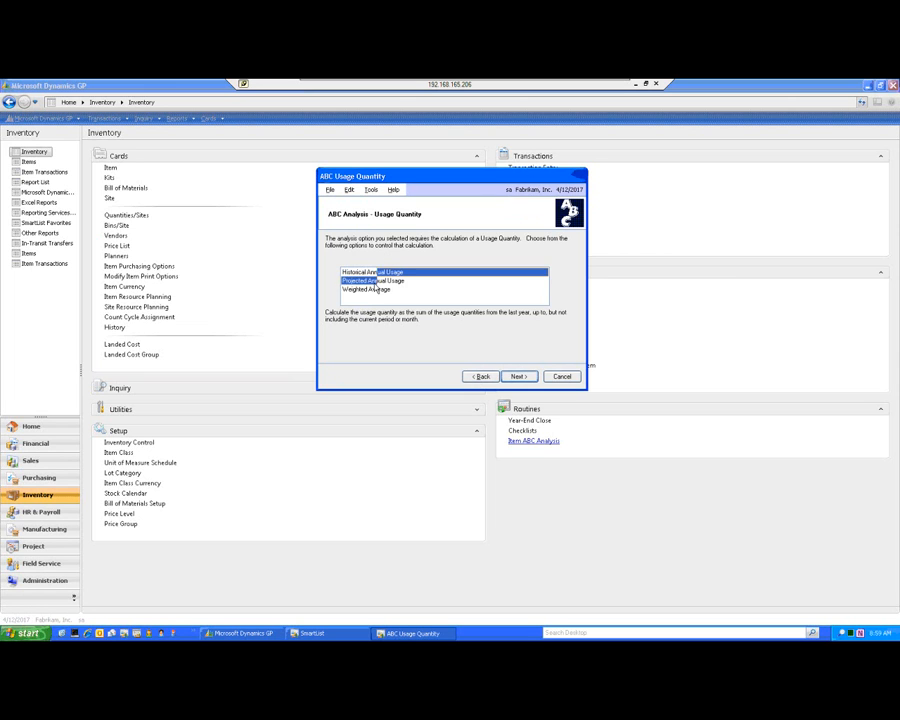
pyautogui.click(518, 377)
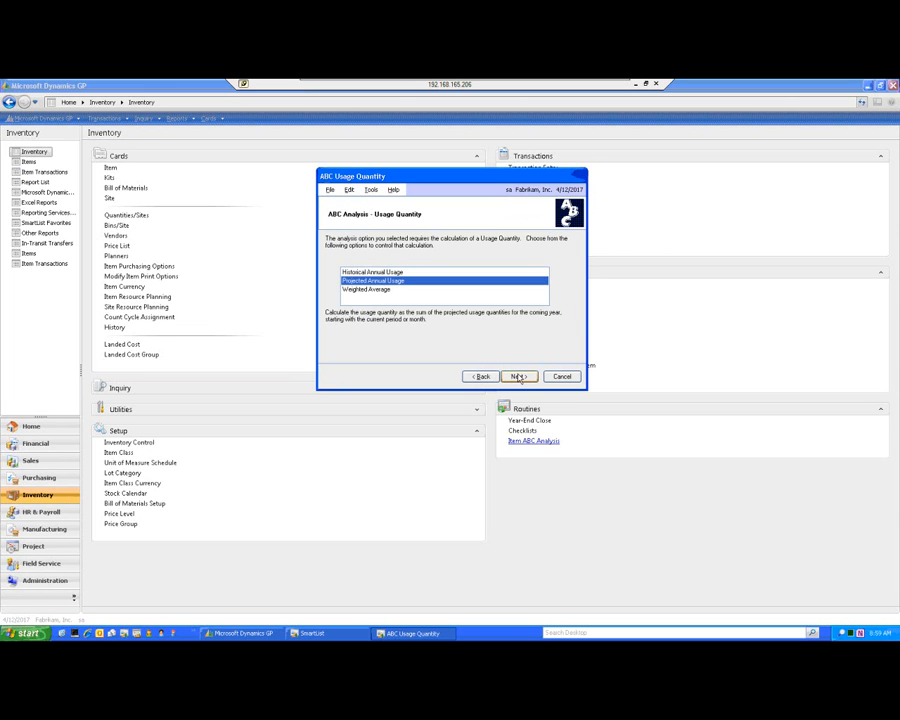
# Set the percentage breakpoints to 80% for A and 10% for B.
pyautogui.moveTo(258, 182); pyautogui.dragTo(501, 200)
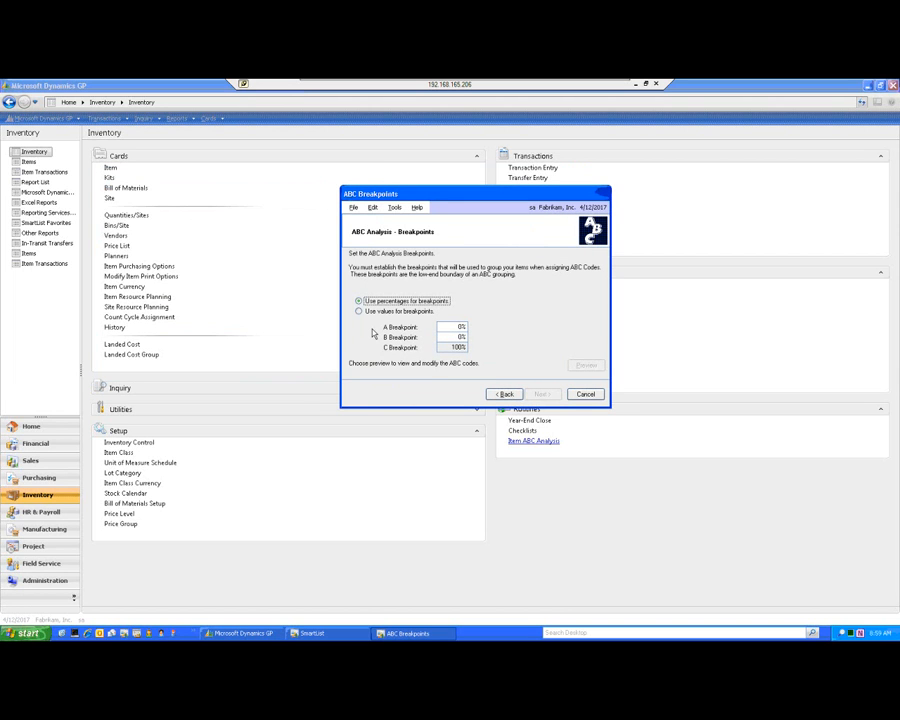
pyautogui.click(460, 328)
pyautogui.write('80')
pyautogui.press('Tab')
pyautogui.write('10')
pyautogui.press('Tab')
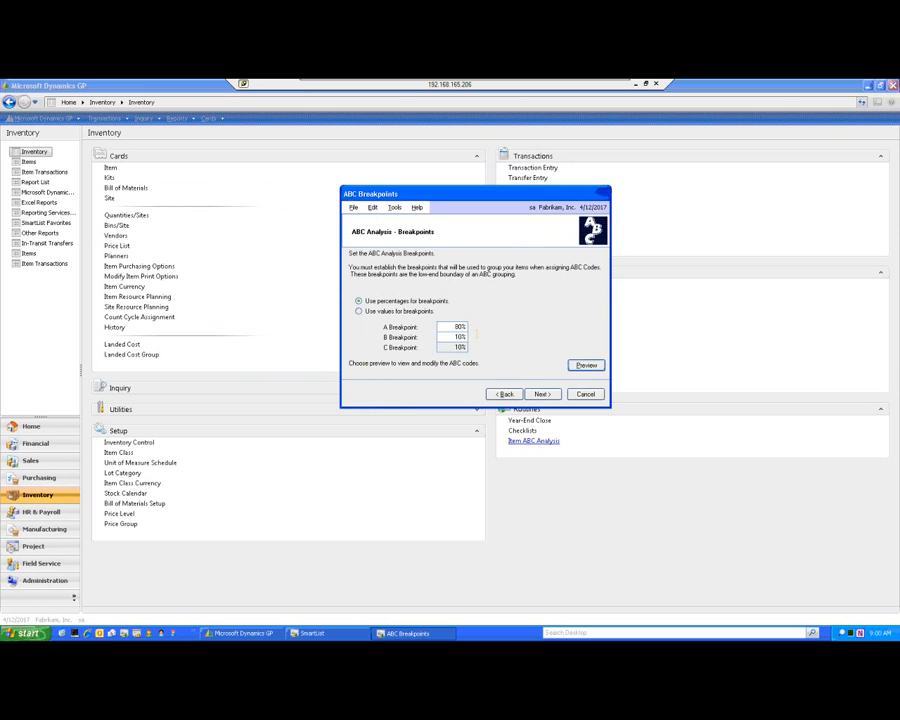